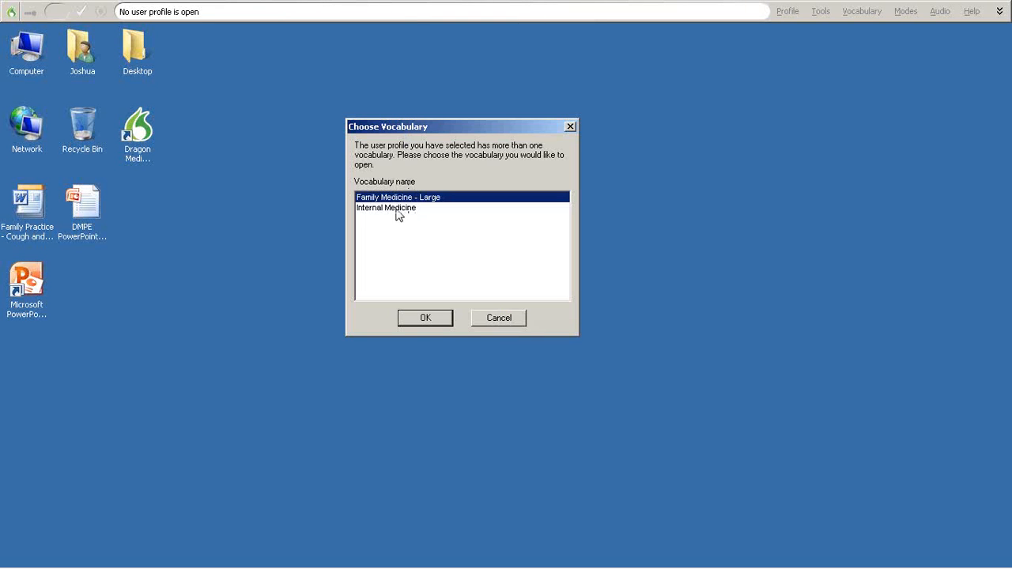
- Load the profile with the Family Medicine - Large vocabulary and close the Tip of the Day
{"action": "left_click", "coordinate": [426, 319]}
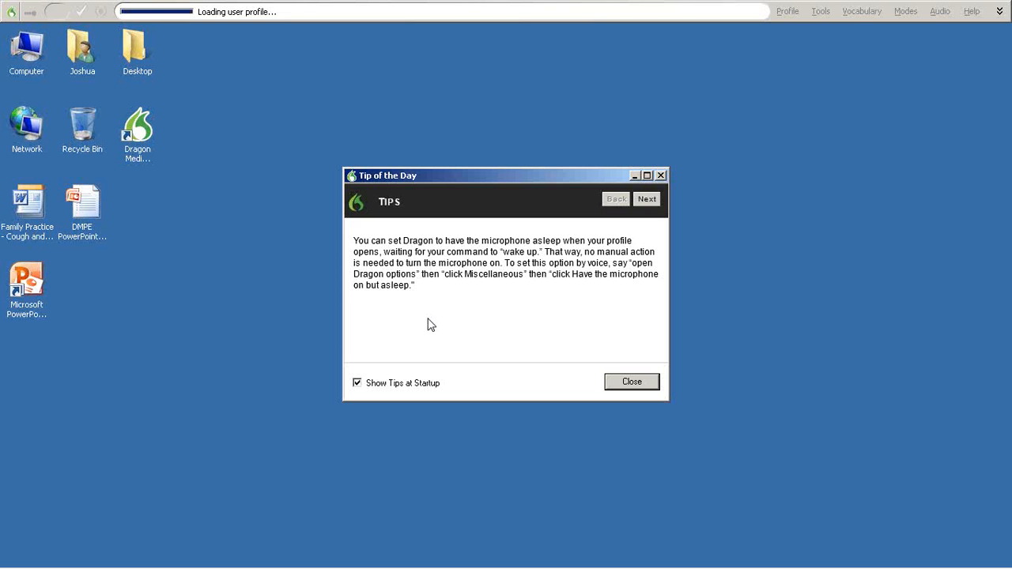
{"action": "left_click", "coordinate": [624, 385]}
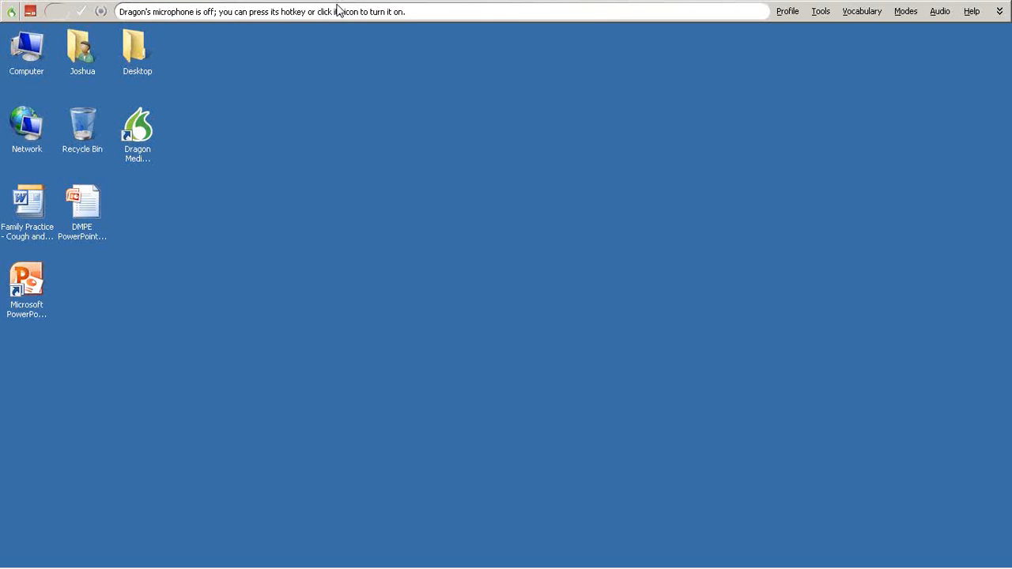
{"action": "left_click", "coordinate": [822, 11]}
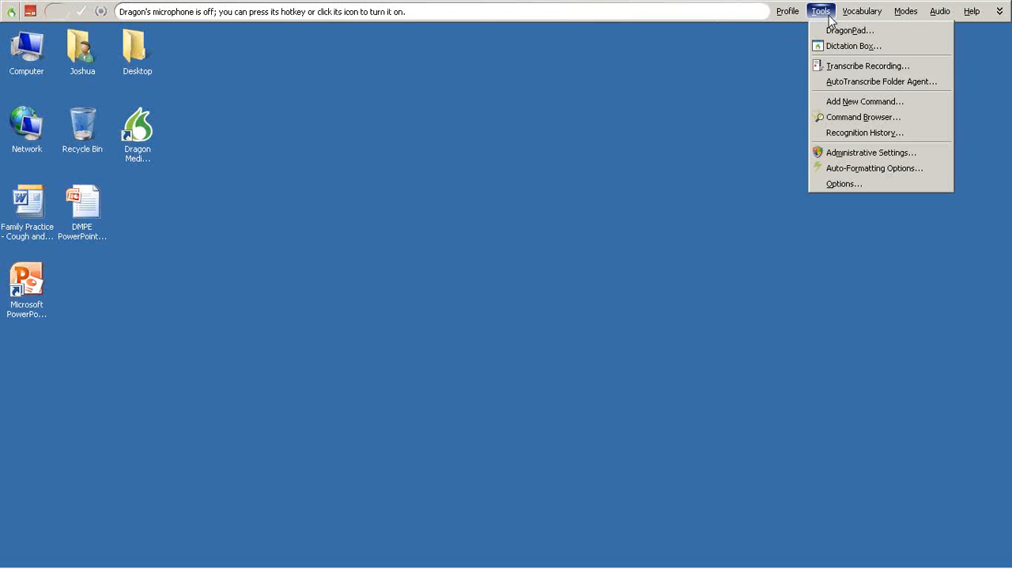
{"action": "left_click", "coordinate": [829, 183]}
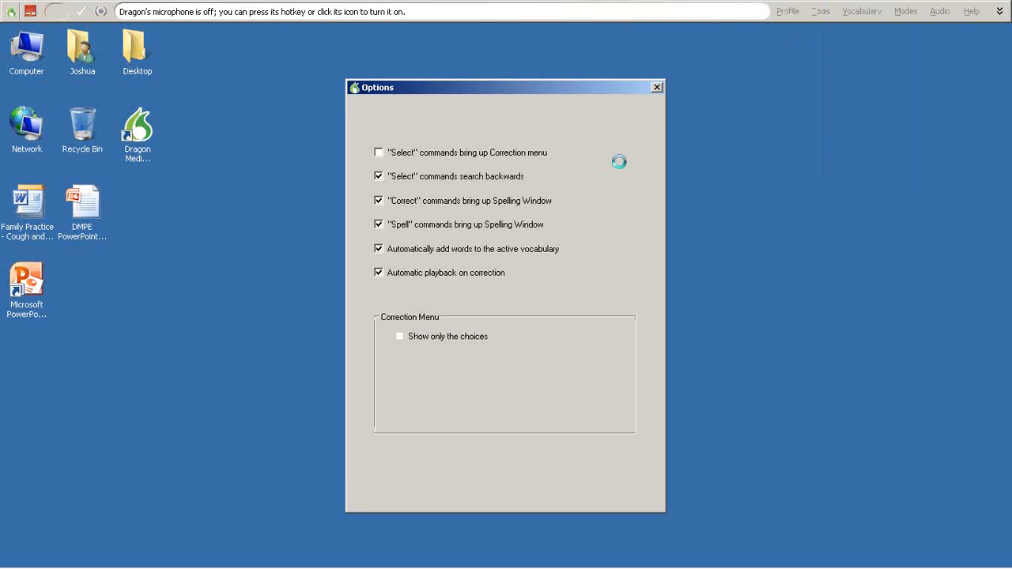
{"action": "left_click", "coordinate": [627, 122]}
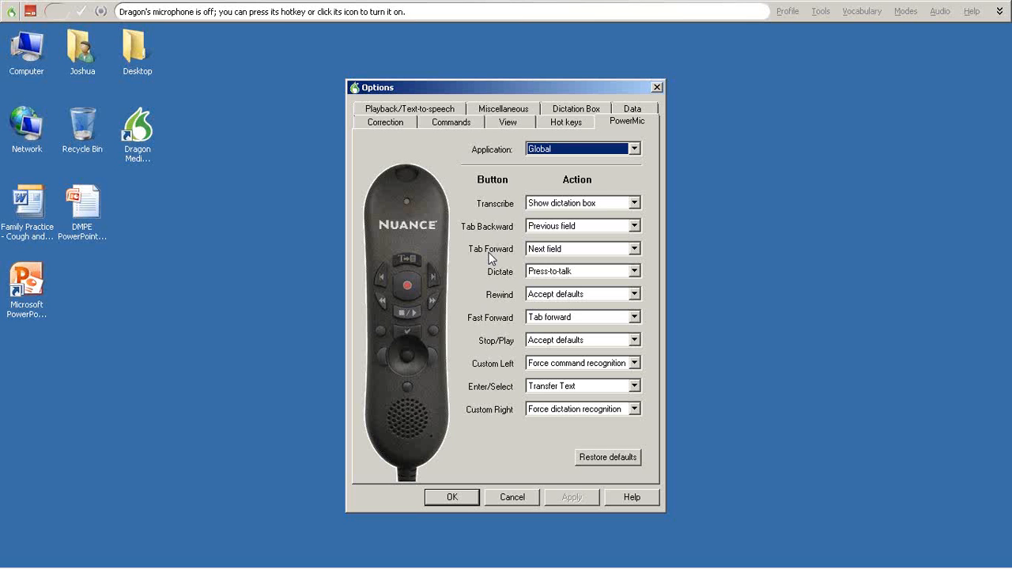
{"action": "left_click", "coordinate": [436, 279]}
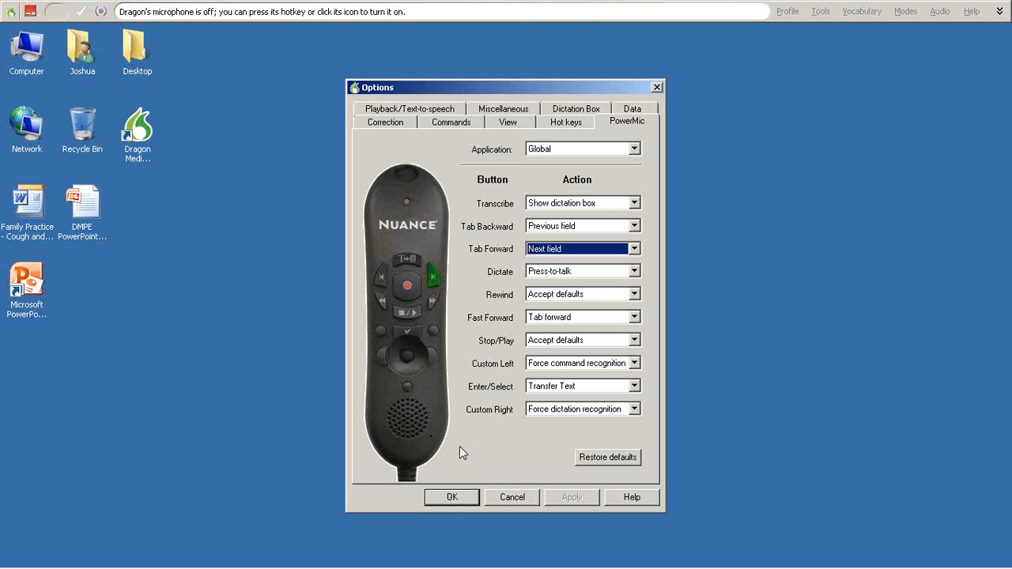
{"action": "left_click", "coordinate": [453, 498]}
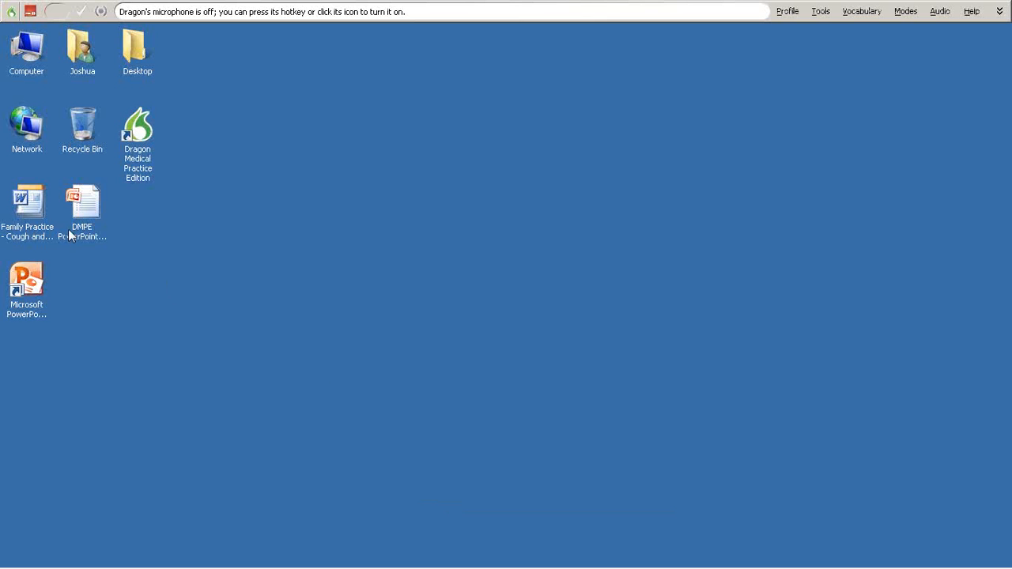
{"action": "left_click", "coordinate": [32, 203]}
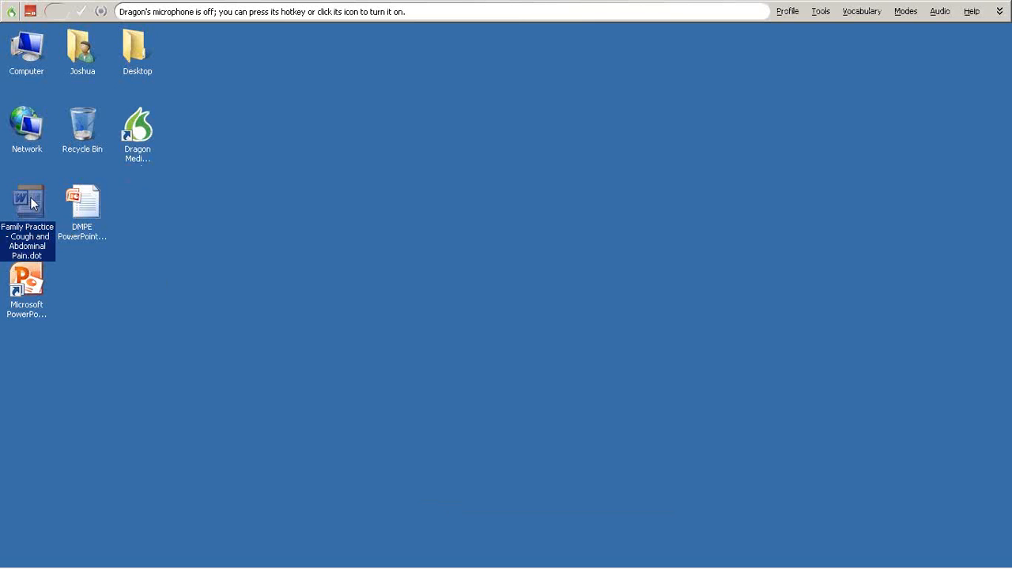
- Open the Family Practice - Cough and Abdominal Pain.dot template from the desktop and maximize Word
{"action": "mouse_move", "coordinate": [29, 206]}
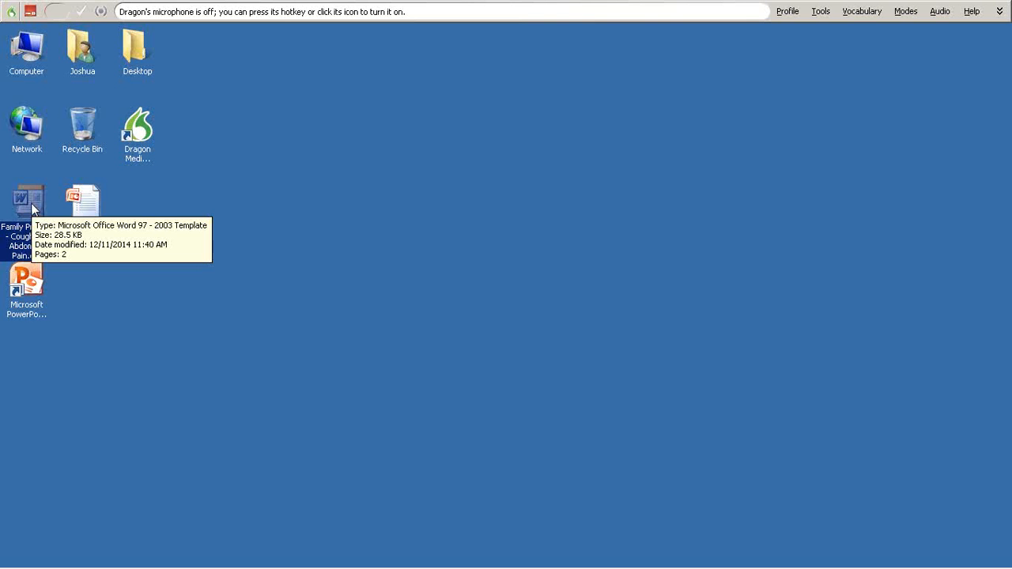
{"action": "double_click", "coordinate": [30, 207]}
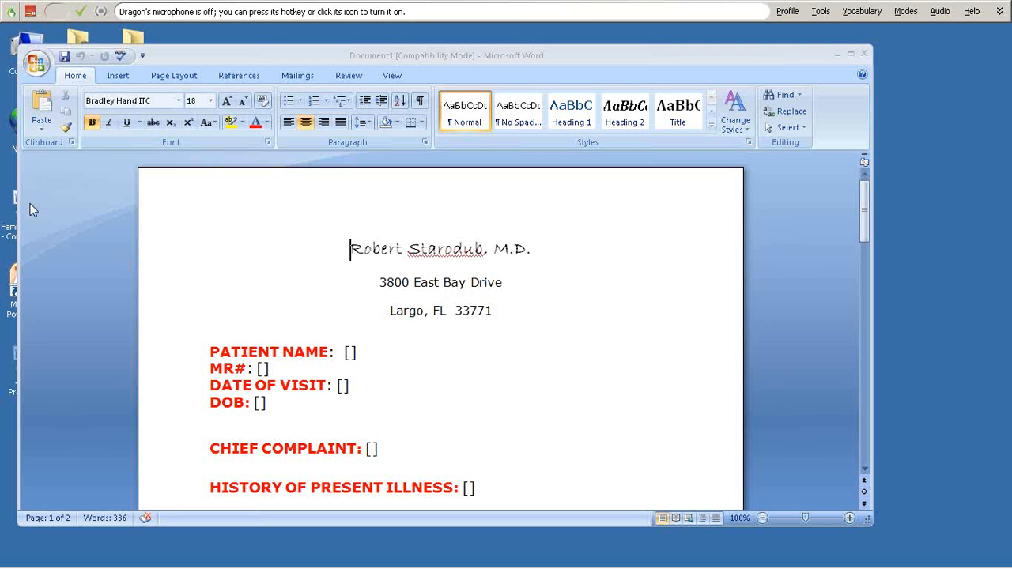
{"action": "left_click", "coordinate": [858, 58]}
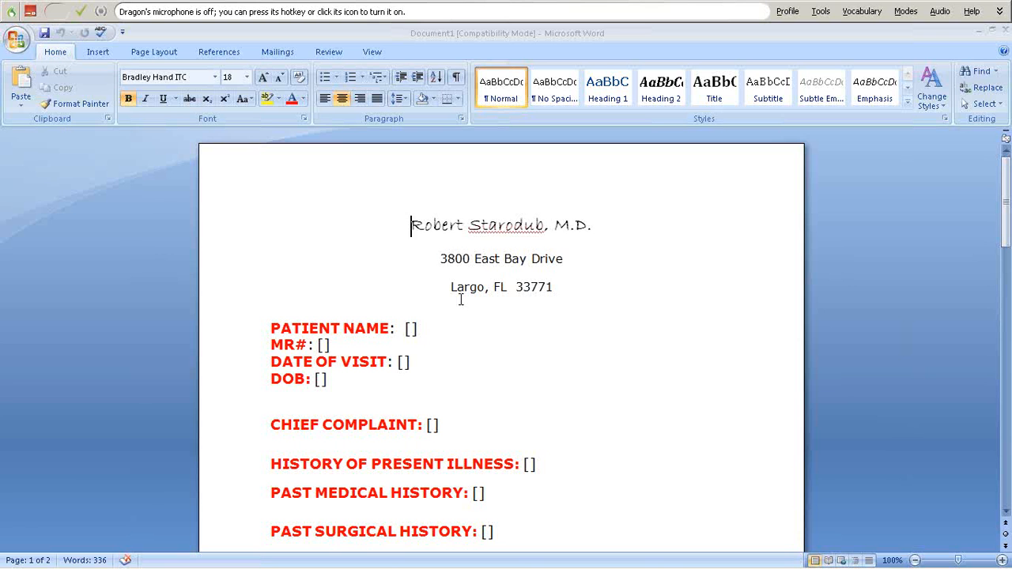
- Select the PATIENT NAME field and toggle Dragon's microphone to dictate the patient's full name
{"action": "key", "text": "Tab"}
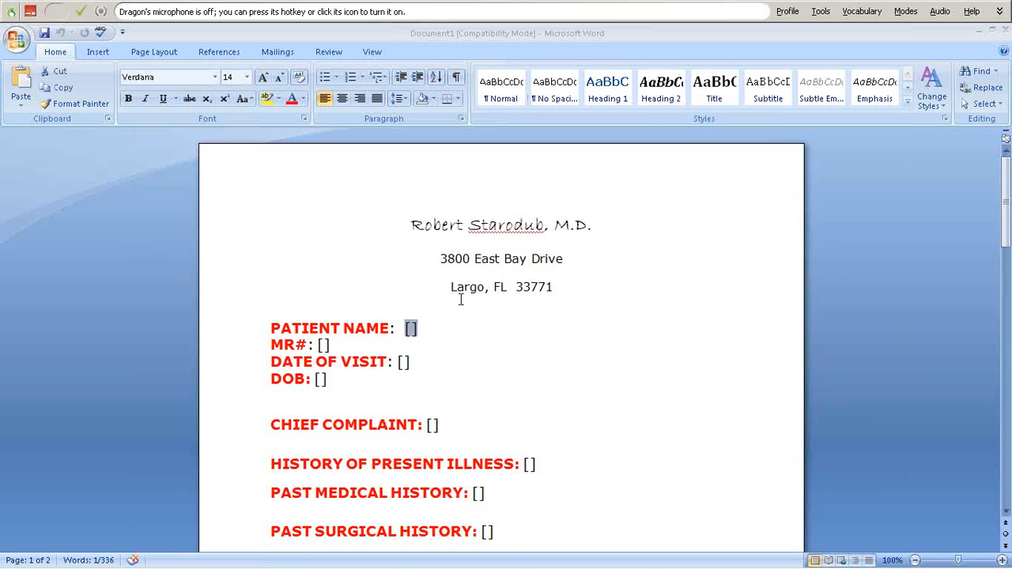
{"action": "key", "text": "Tab"}
{"action": "key", "text": "shift+Tab"}
{"action": "key", "text": "ctrl+shift+n"}
{"action": "key", "text": "ctrl+shift+b"}
{"action": "key", "text": "KP_Add"}
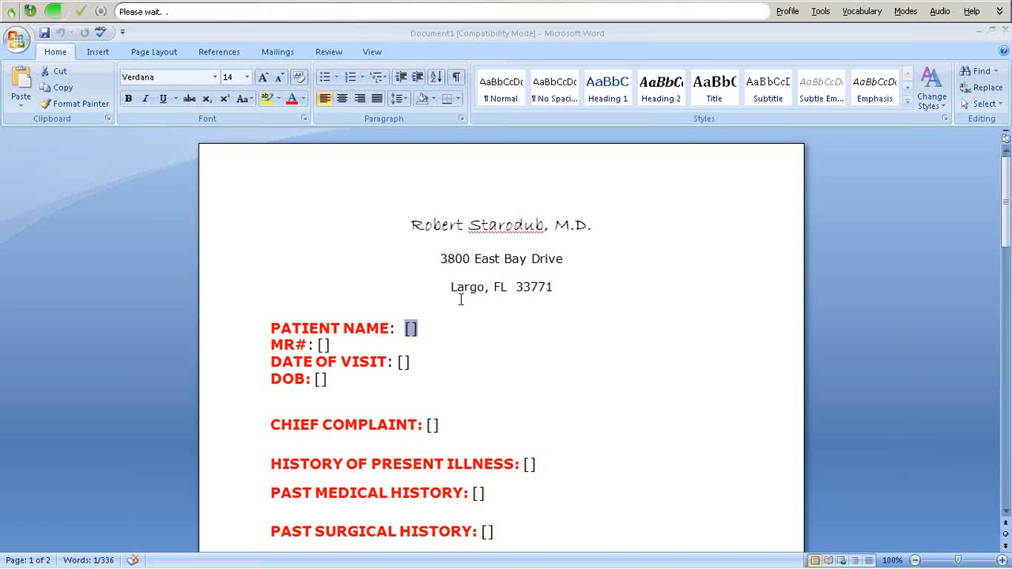
{"action": "key", "text": "KP_Add"}
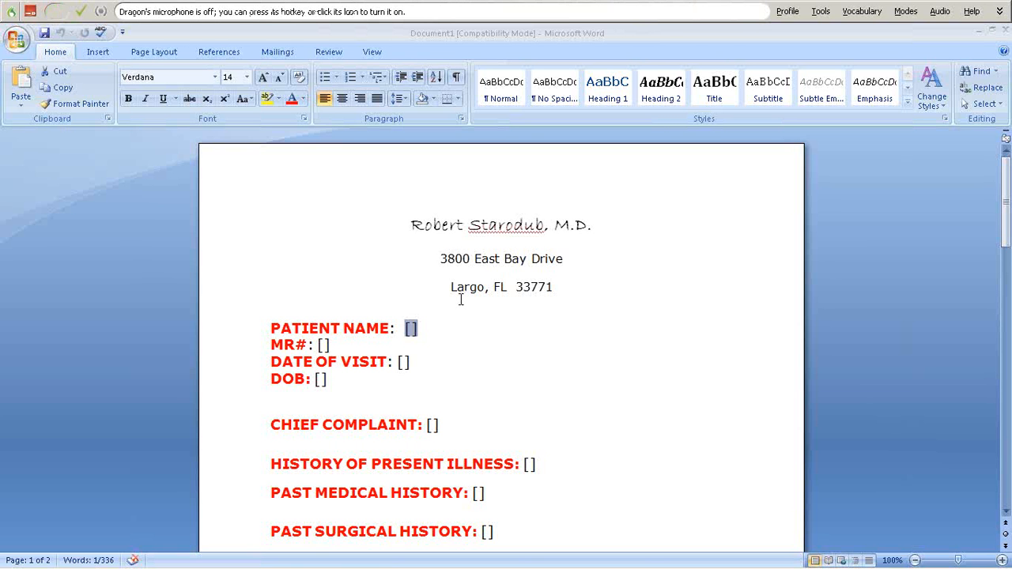
- Dictate the medical record number into MR# and 7/12/2014 into DATE OF VISIT
{"action": "key", "text": "ctrl+shift+n"}
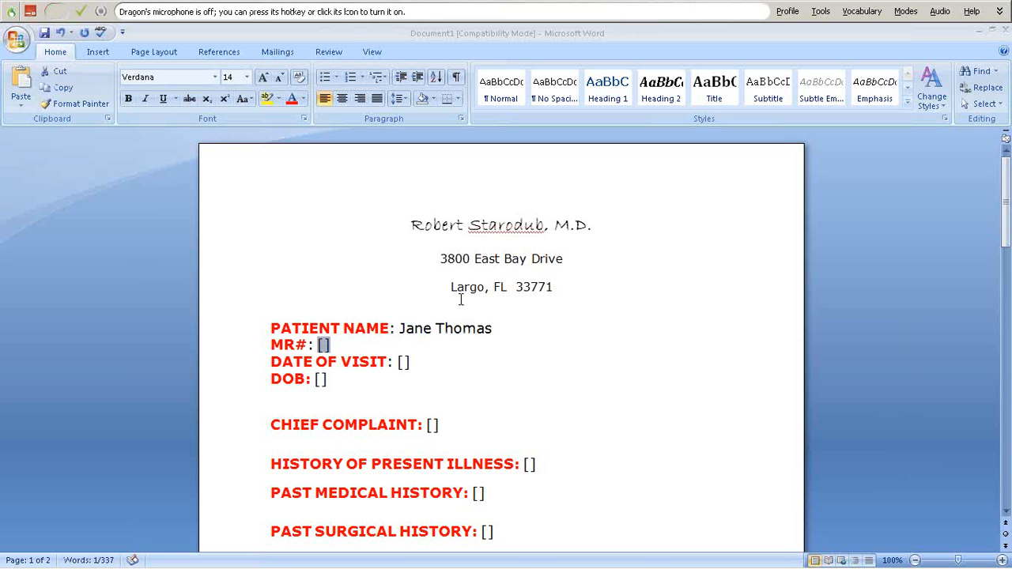
{"action": "key", "text": "KP_Add"}
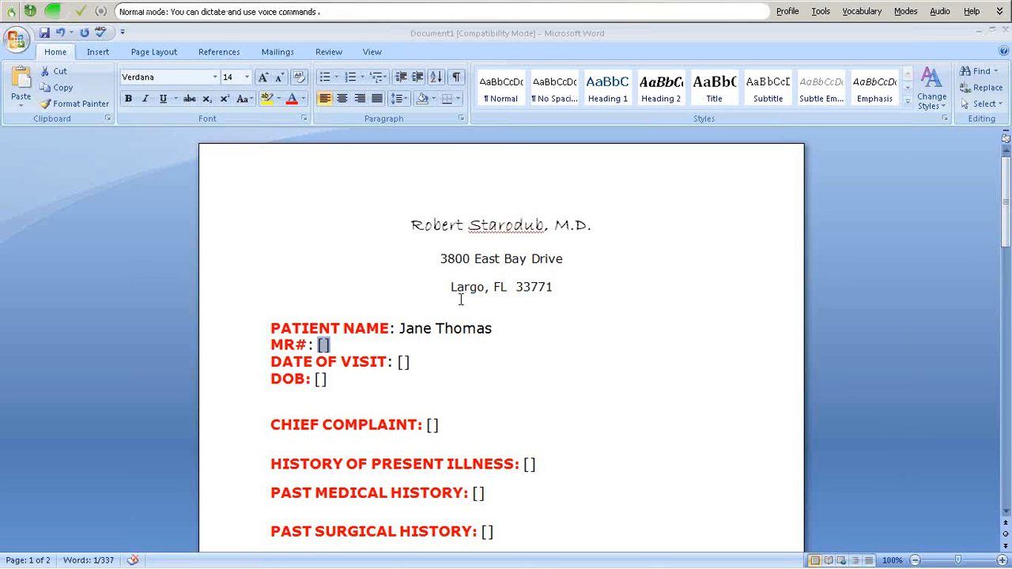
{"action": "key", "text": "KP_Add"}
{"action": "key", "text": "ctrl+shift+n"}
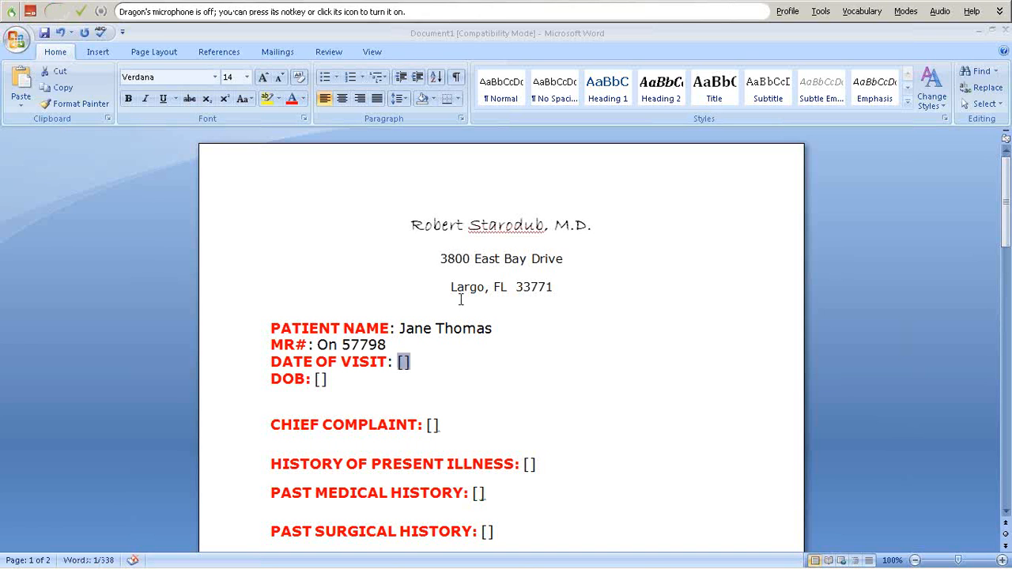
{"action": "key", "text": "KP_Add"}
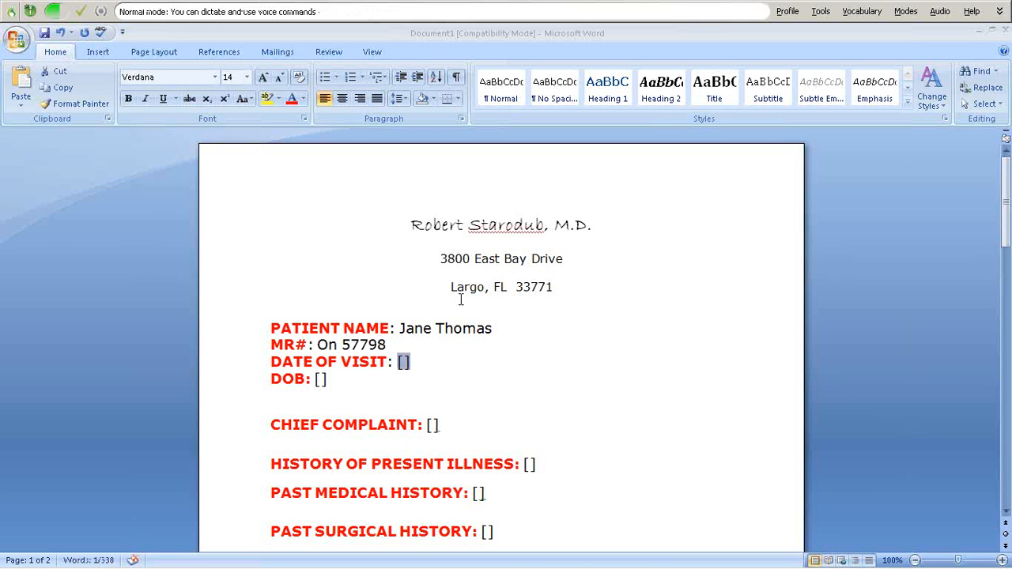
{"action": "type", "text": "7/12/2014"}
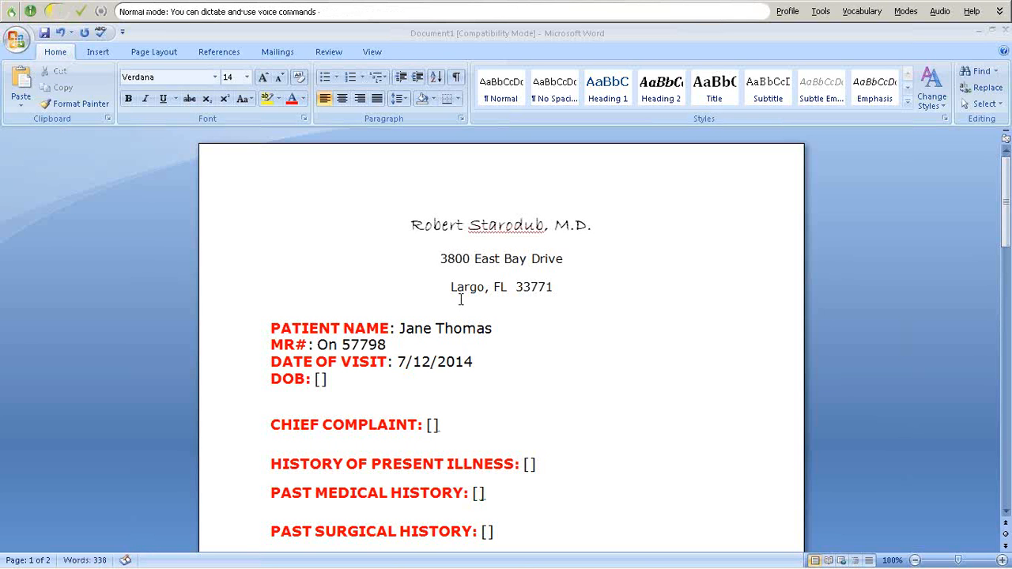
- Dictate the patient's date of birth into DOB, then turn the microphone on for a correction
{"action": "key", "text": "Tab"}
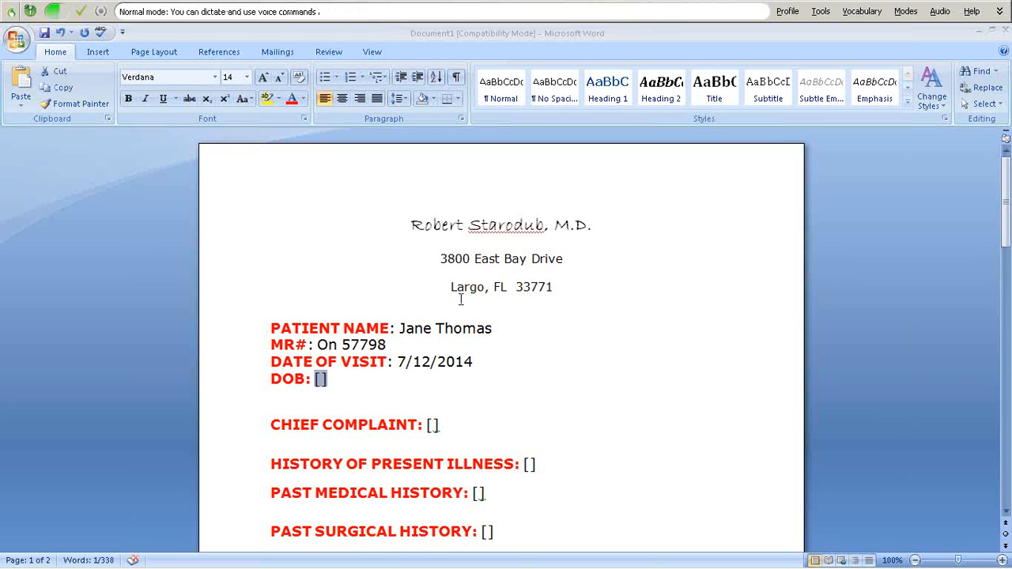
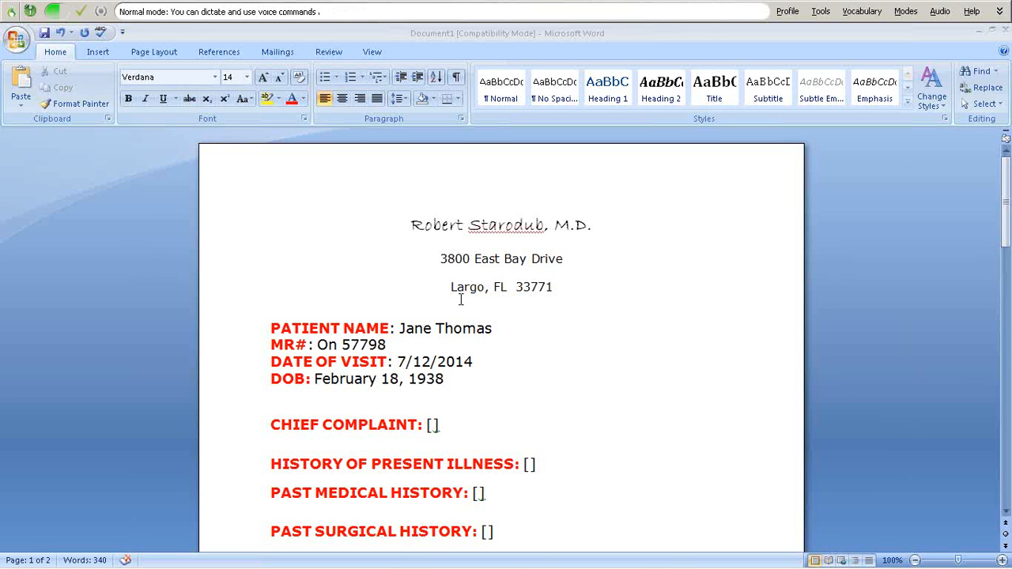
- Redictate the MR# record number without the misheard 'On', then move to CHIEF COMPLAINT
{"action": "key", "text": "KP_Add"}
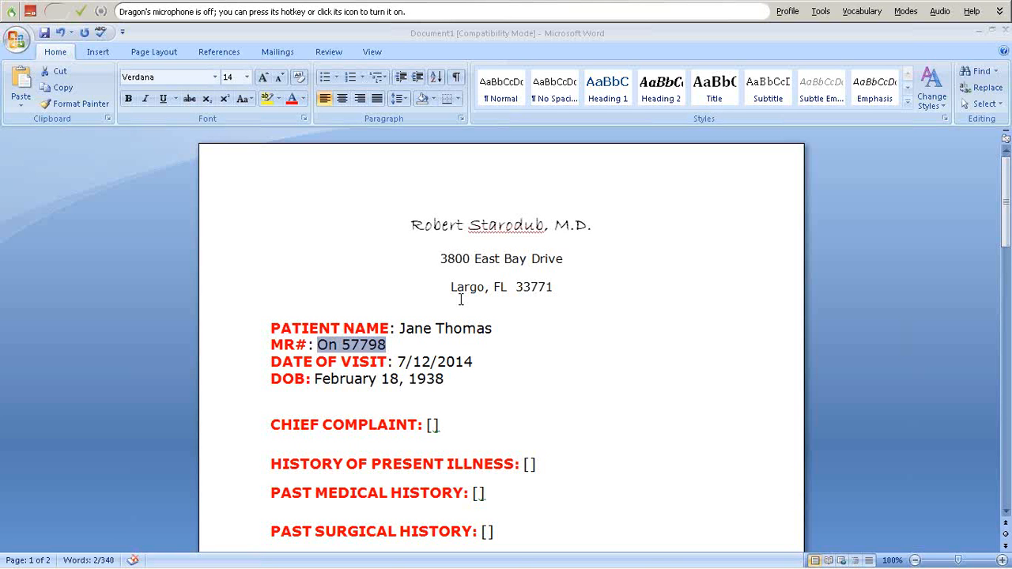
{"action": "key", "text": "KP_Add"}
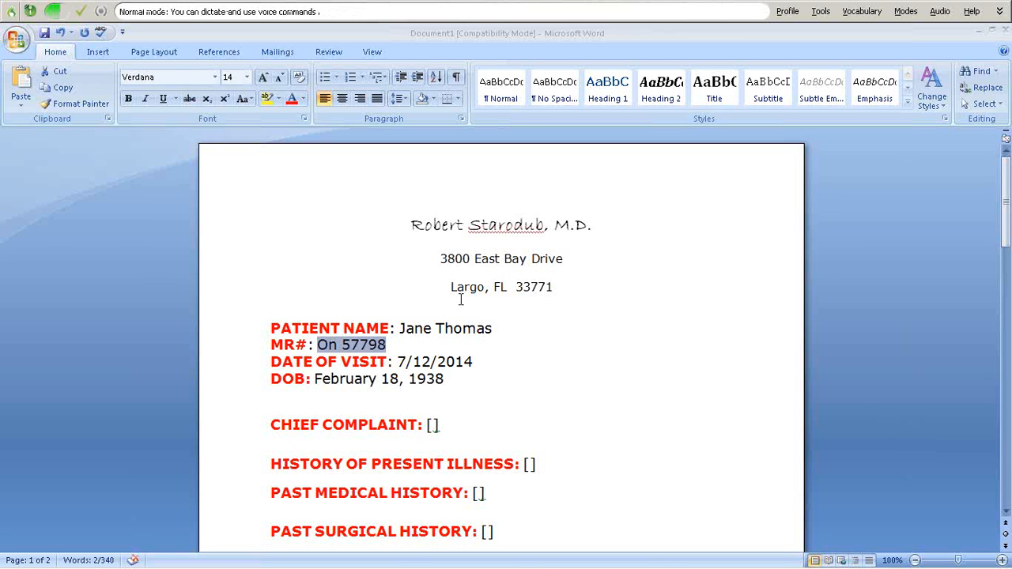
{"action": "key", "text": "KP_Add"}
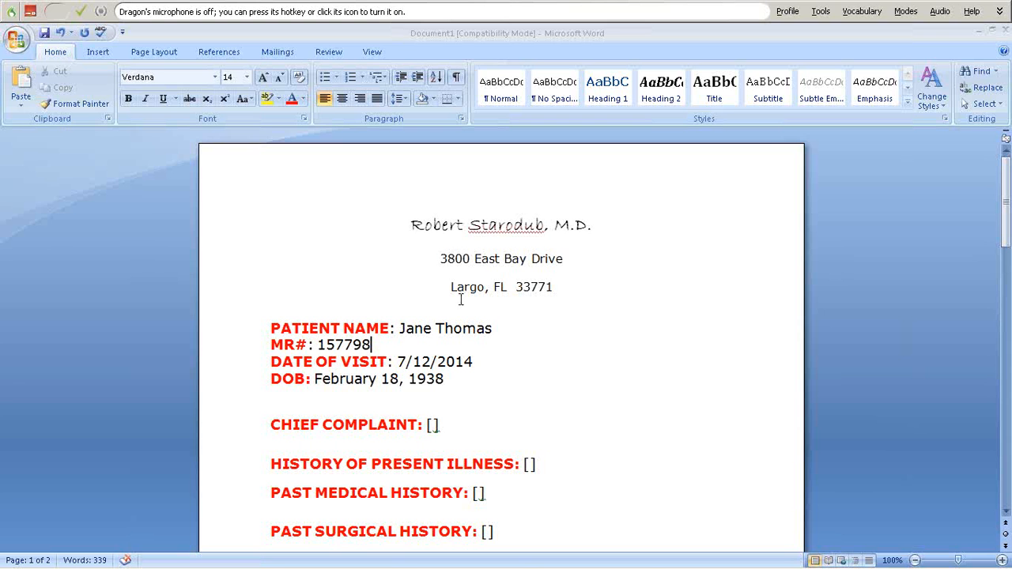
{"action": "key", "text": "Tab"}
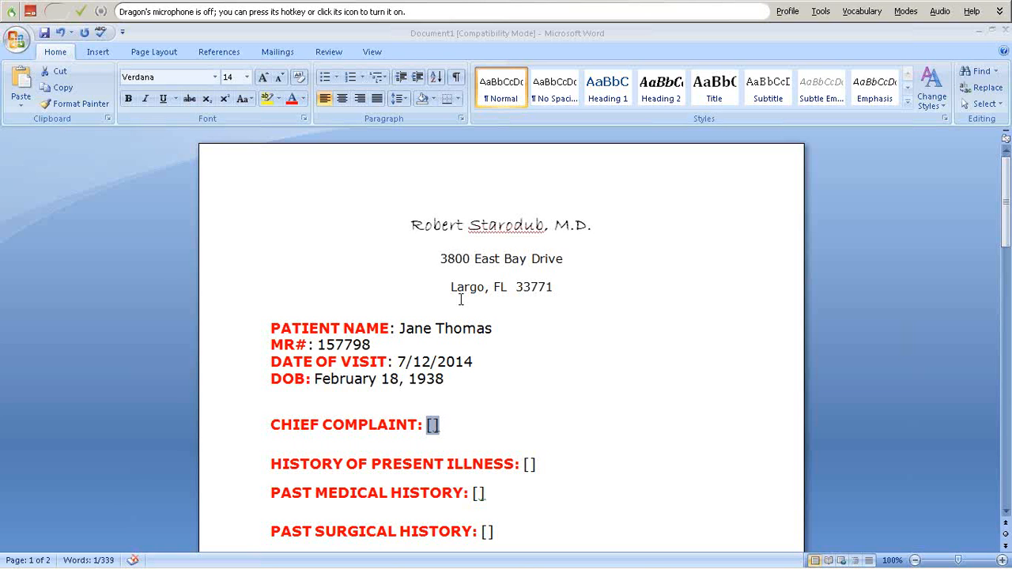
- Dictate 'cough and abdominal pain for 2 days' as chief complaint, then the present-illness paragraph
{"action": "key", "text": "KP_Add"}
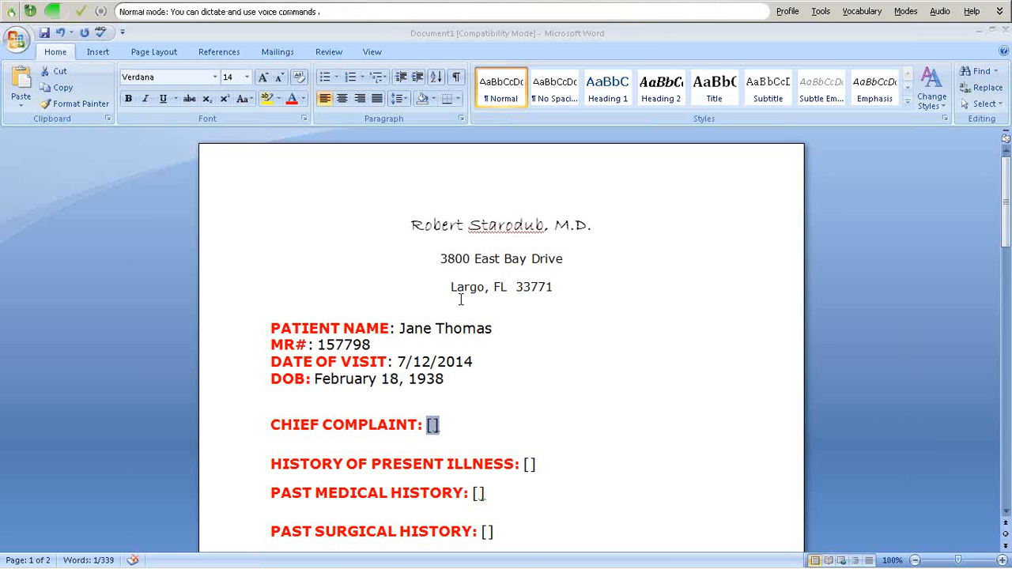
{"action": "key", "text": "KP_Add"}
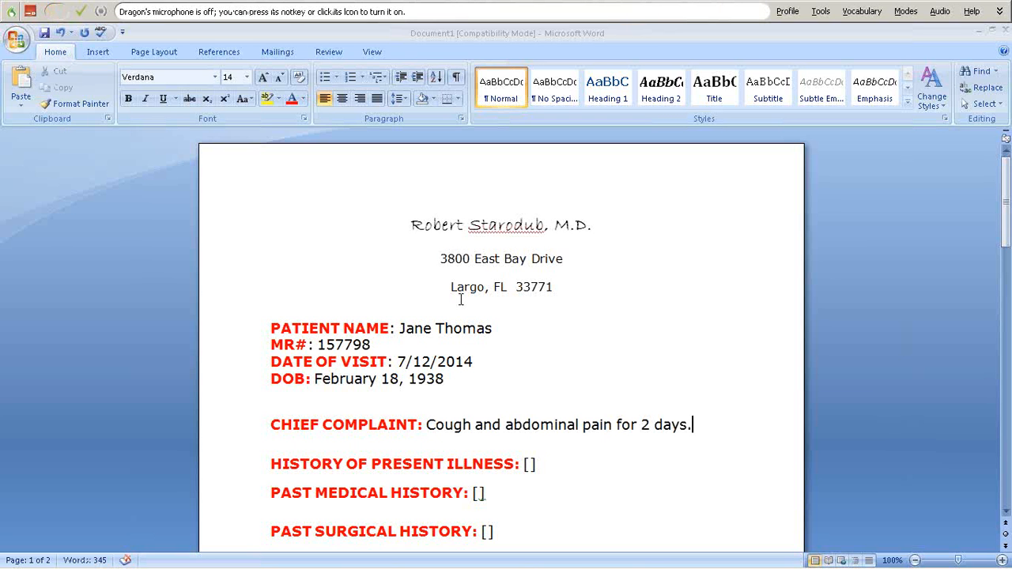
{"action": "key", "text": "Tab"}
{"action": "key", "text": "KP_Add"}
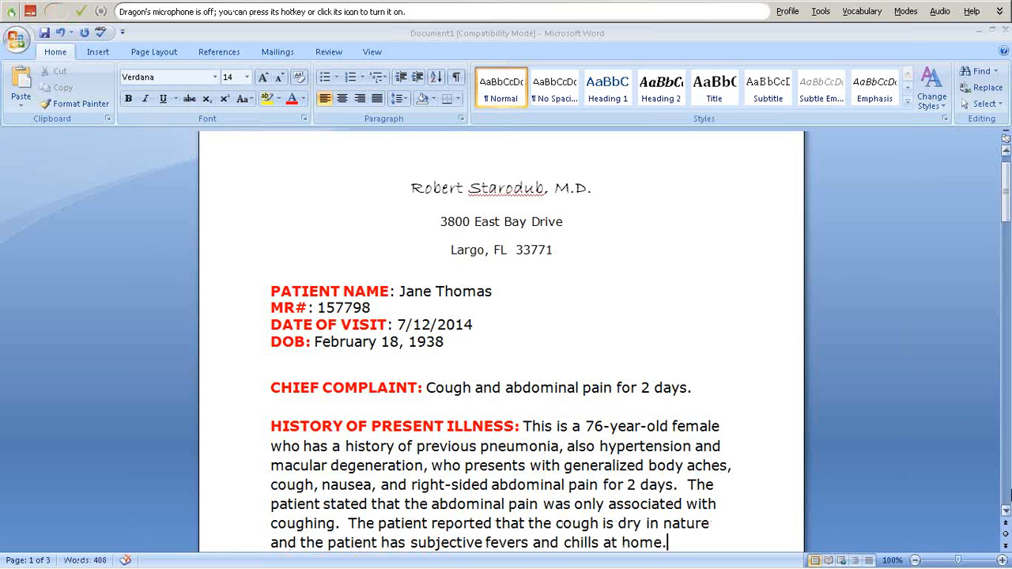
- Dictate pneumonia, pleurisy, macular degeneration and hypertension into Past Medical History
{"action": "left_click", "coordinate": [1006, 513]}
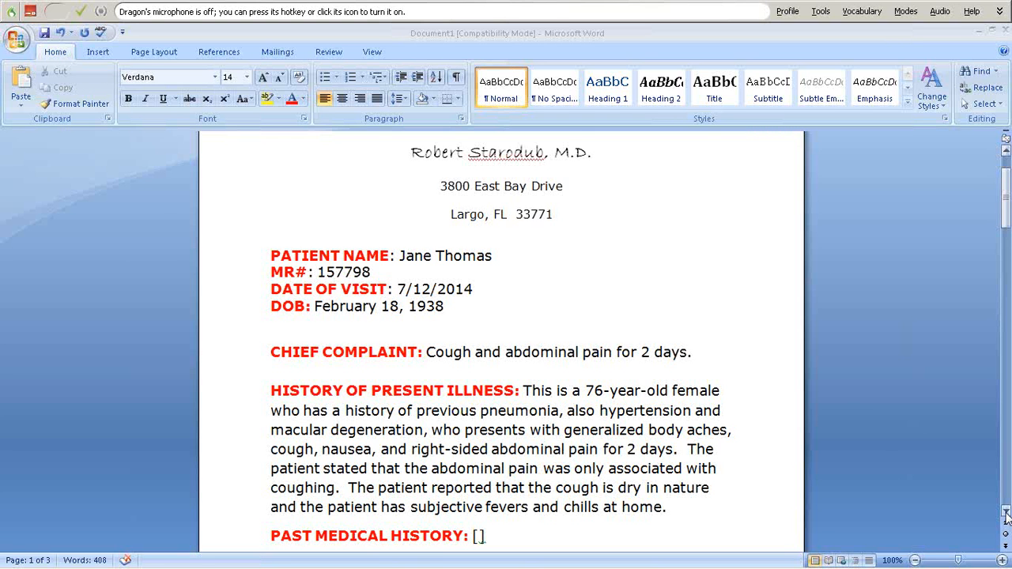
{"action": "key", "text": "Tab"}
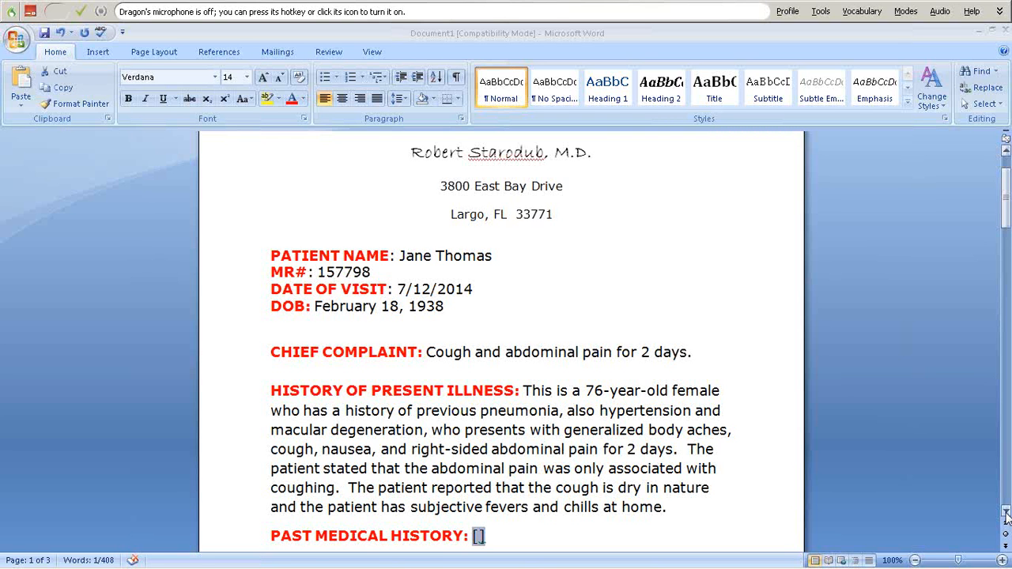
{"action": "left_click", "coordinate": [1005, 514]}
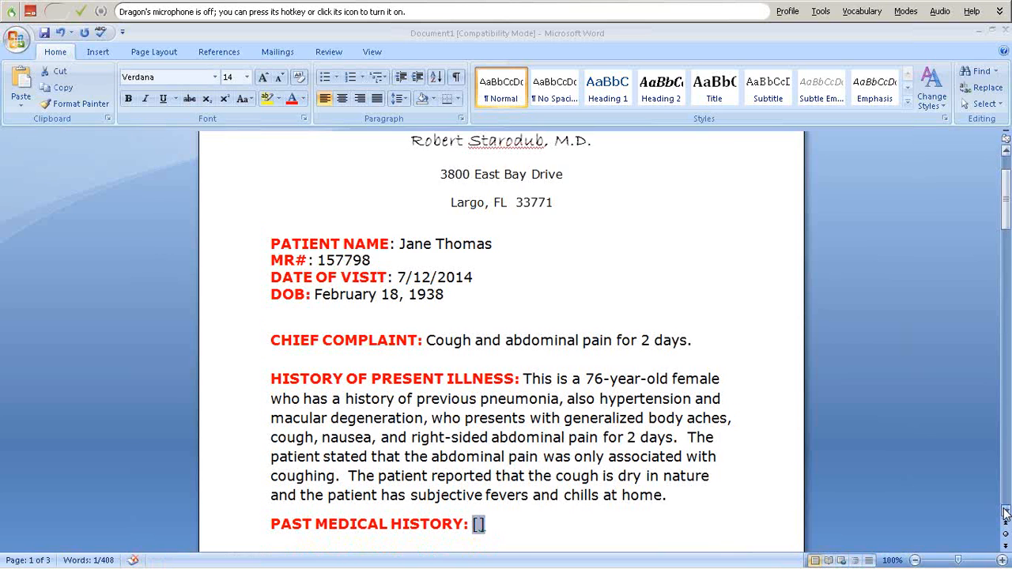
{"action": "scroll", "coordinate": [863, 330], "scroll_direction": "down", "scroll_amount": 3}
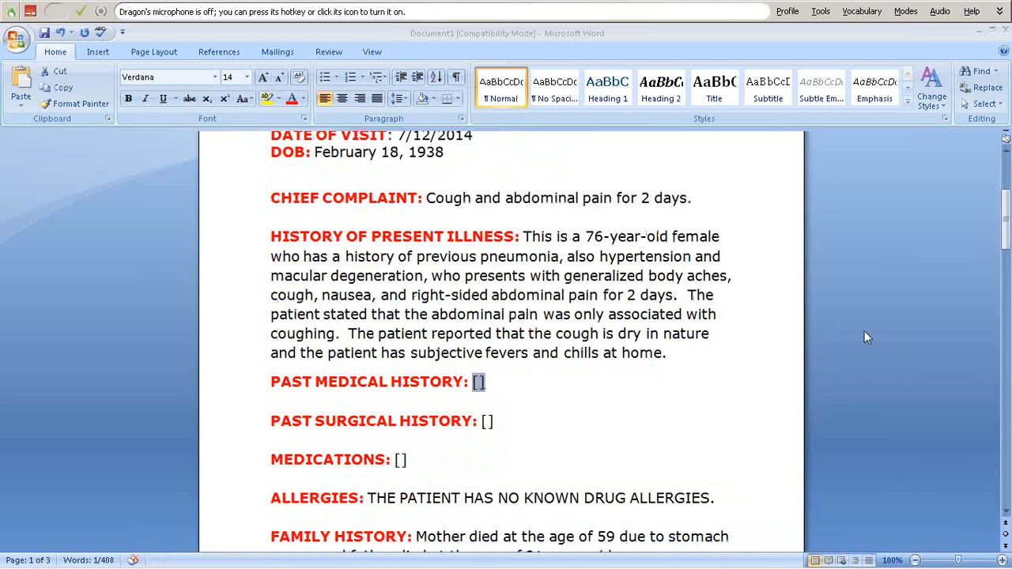
{"action": "key", "text": "KP_Add"}
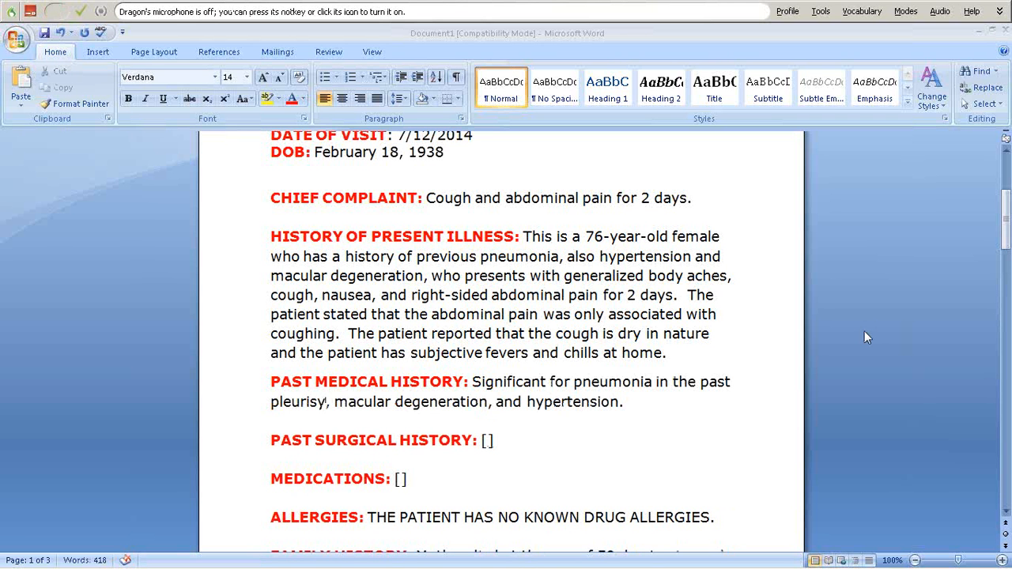
{"action": "key", "text": "Tab"}
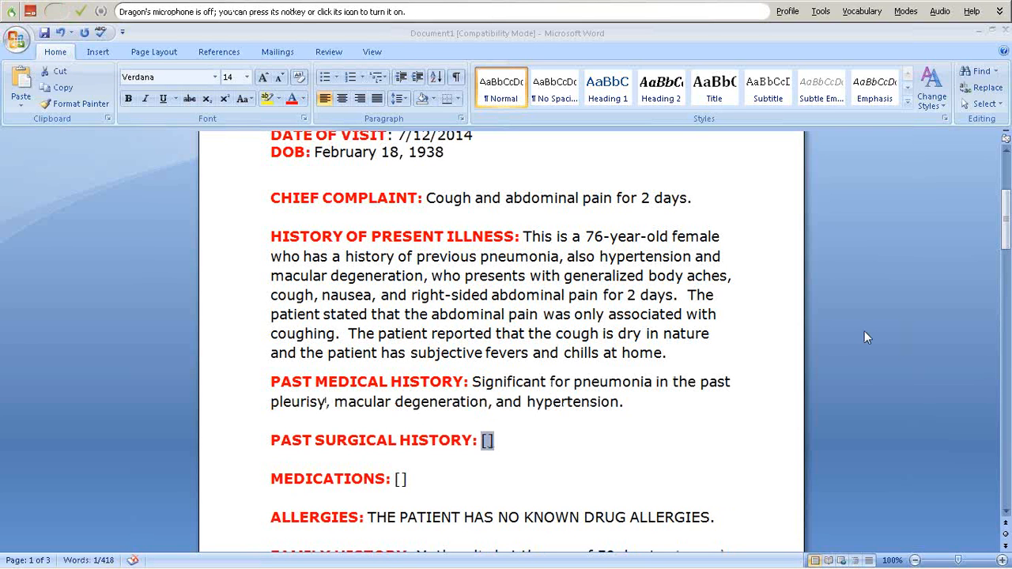
- Dictate bilateral cataract extractions in 2007, childhood appendectomy and 3 D&Cs as surgical history
{"action": "key", "text": "KP_Add"}
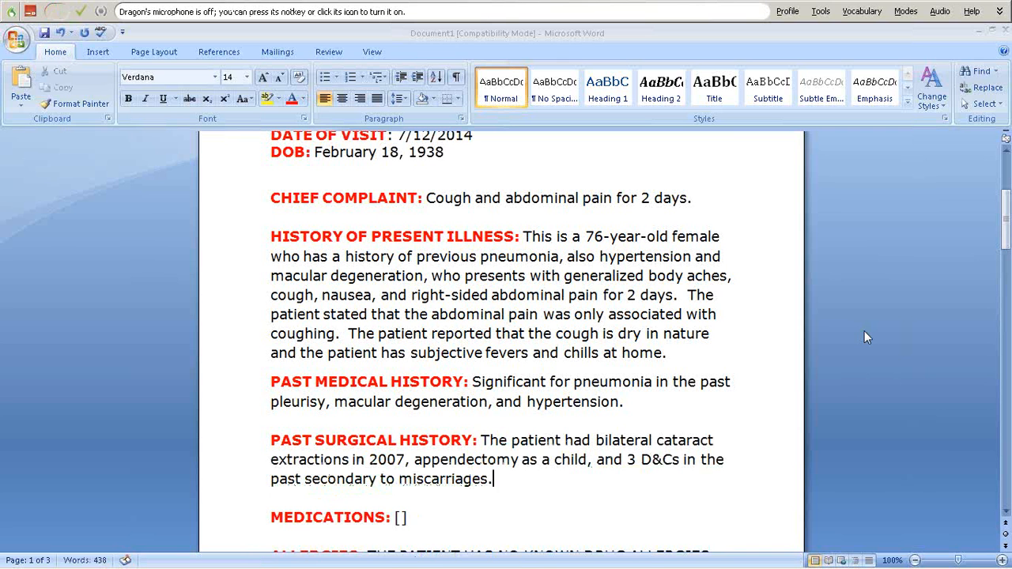
{"action": "key", "text": "Tab"}
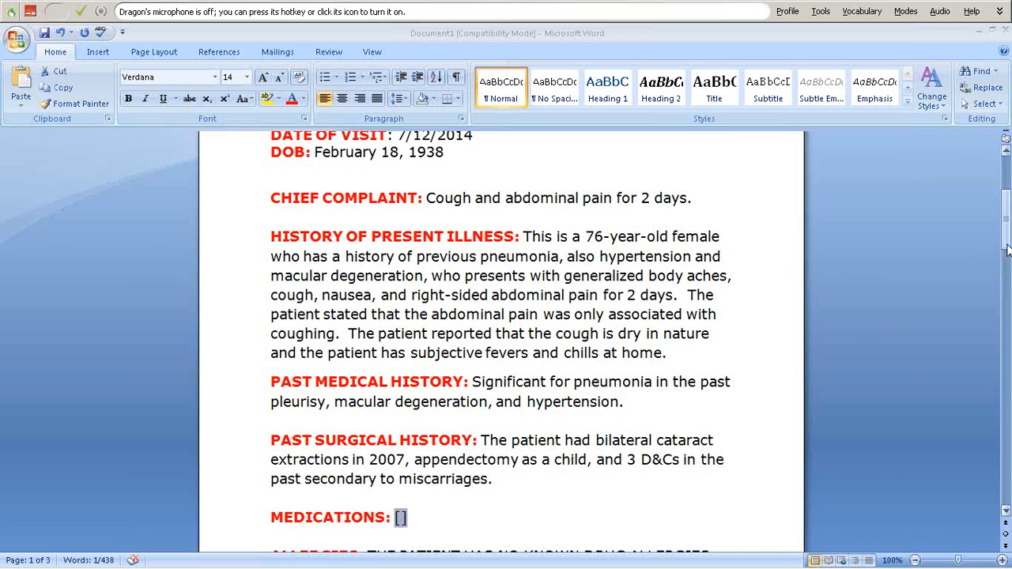
{"action": "left_click_drag", "start_coordinate": [1006, 250], "coordinate": [1006, 257]}
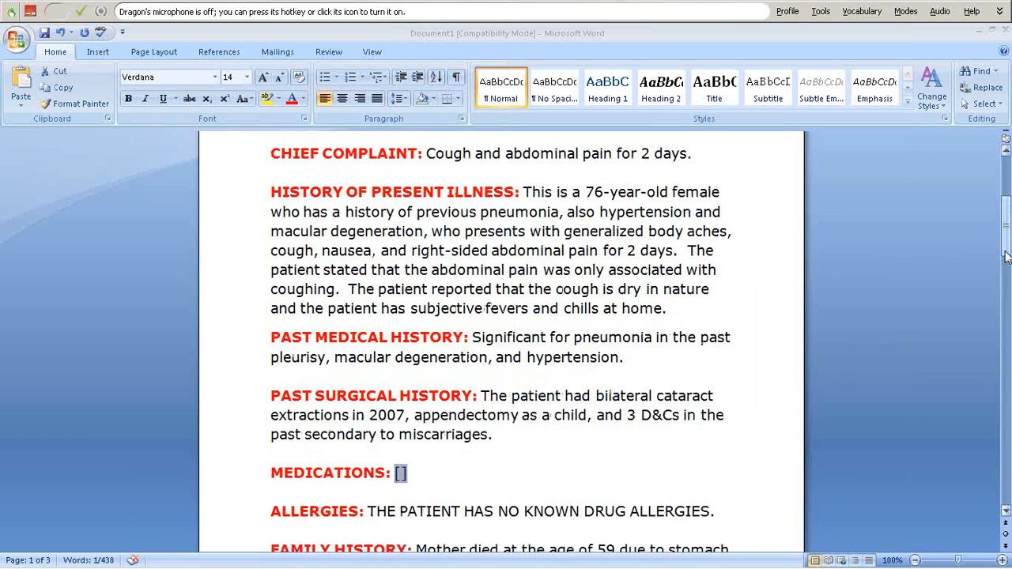
- Dictate medications aspirin 81 mg and Zofran 24 mg, each by mouth daily
{"action": "key", "text": "KP_Add"}
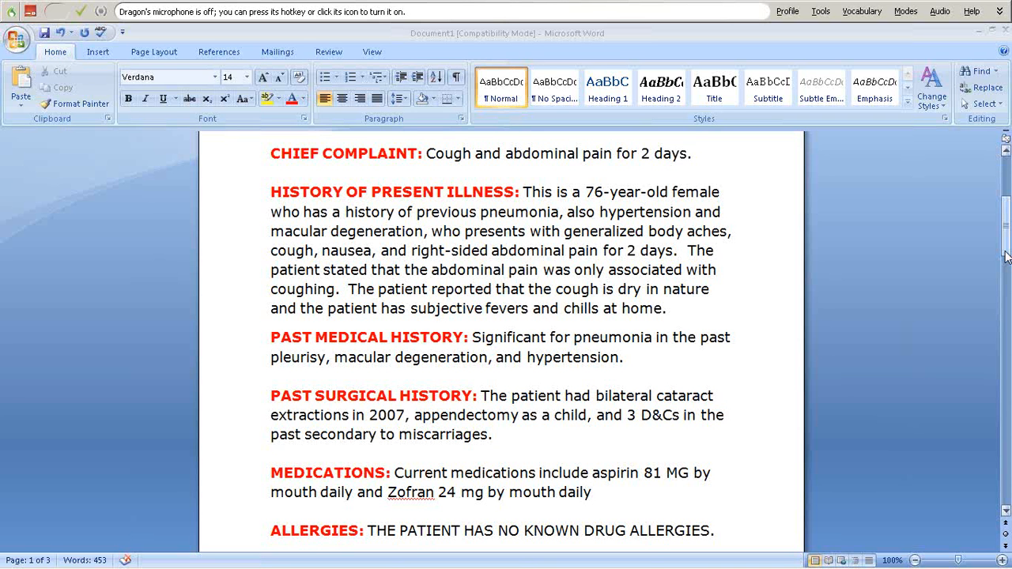
{"action": "left_click_drag", "start_coordinate": [1004, 255], "coordinate": [1006, 270]}
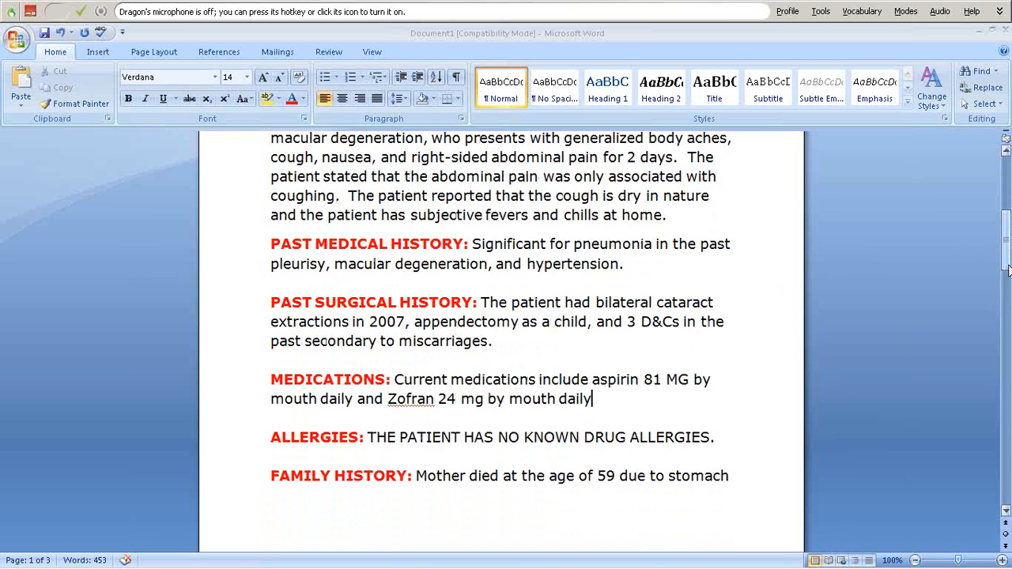
{"action": "key", "text": "Tab"}
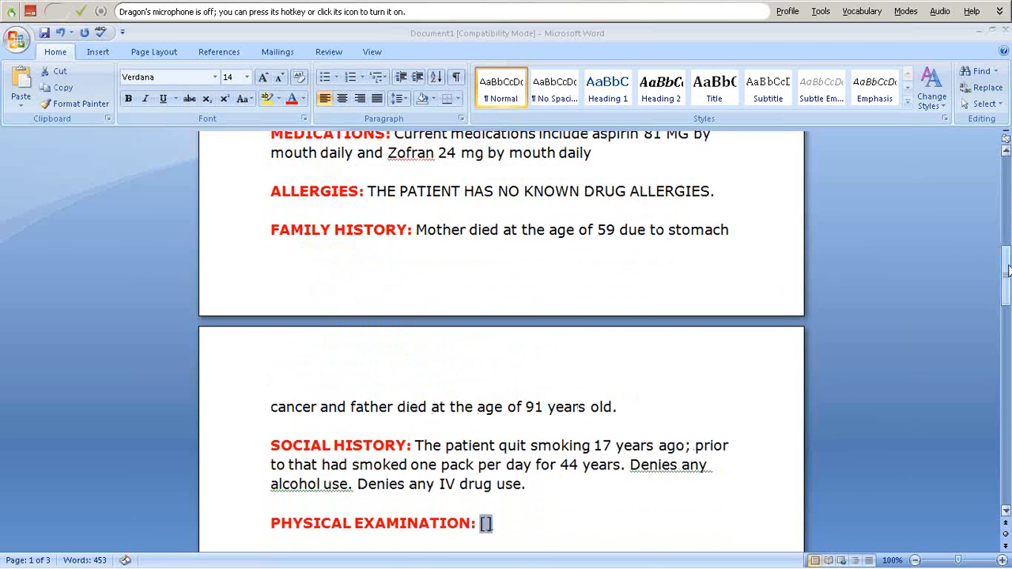
{"action": "left_click_drag", "start_coordinate": [1006, 271], "coordinate": [1004, 287]}
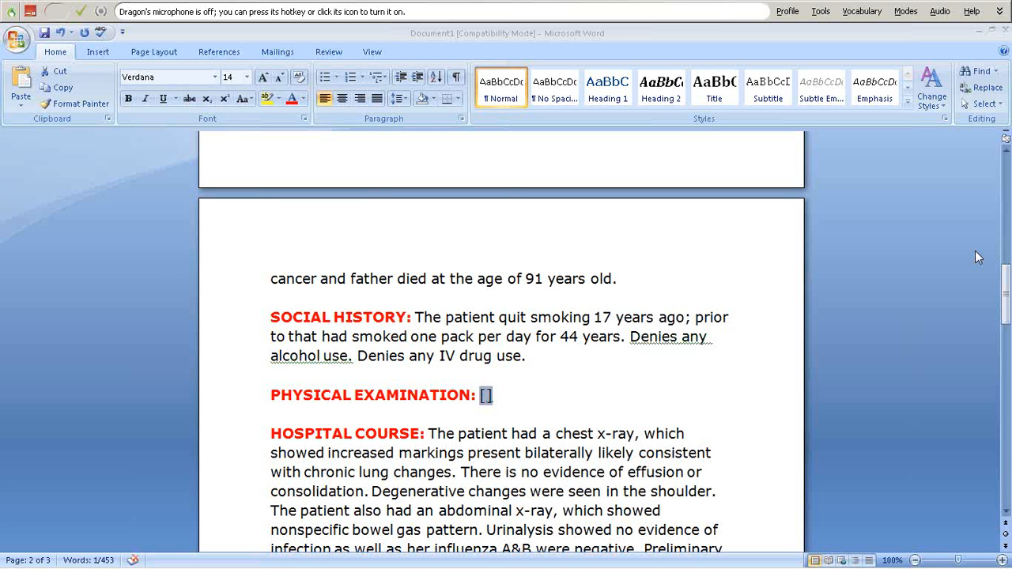
- Dictate the exam findings from general appearance through normal femoral and pedal pulses
{"action": "key", "text": "KP_Add"}
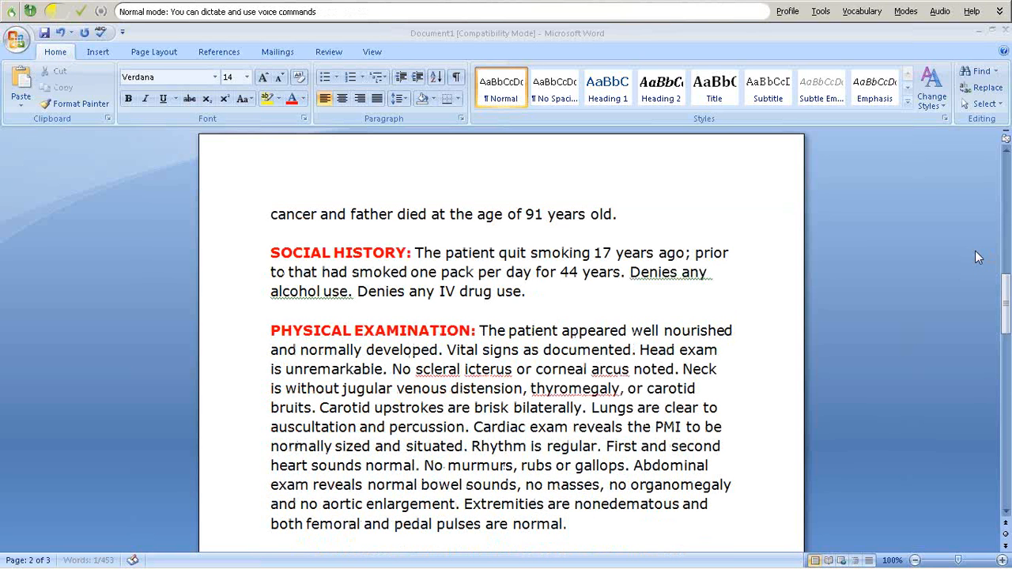
{"action": "key", "text": "KP_Add"}
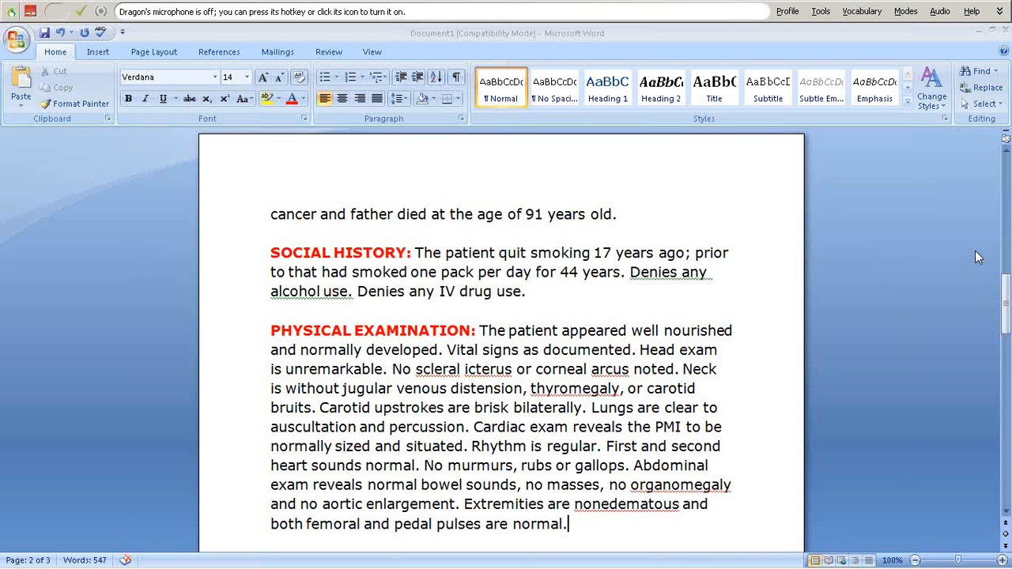
{"action": "key", "text": "KP_Add"}
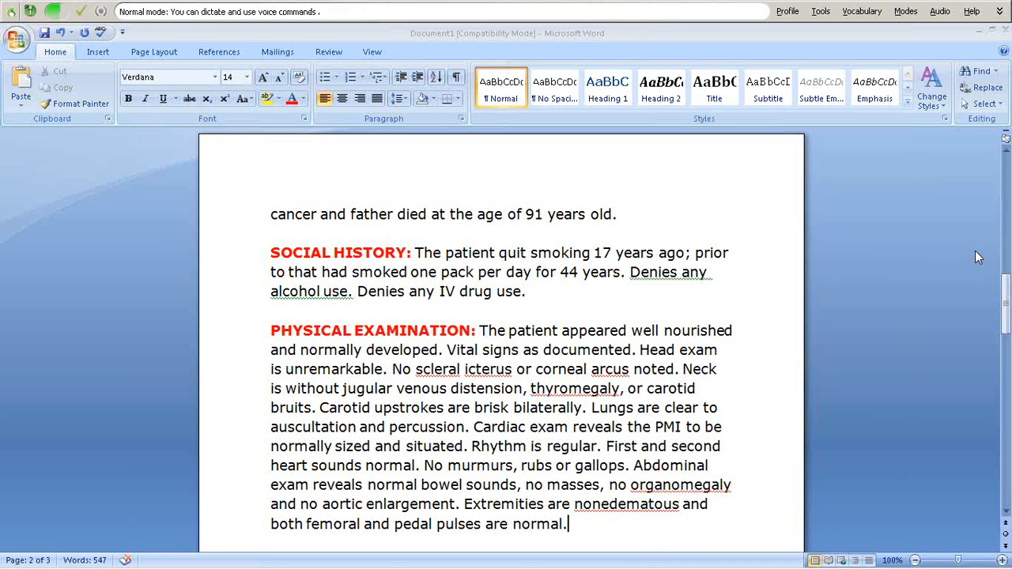
- Replace 'Rhythm is regular' in the physical exam with 'Rhythm is irregular'
{"action": "key", "text": "KP_Add"}
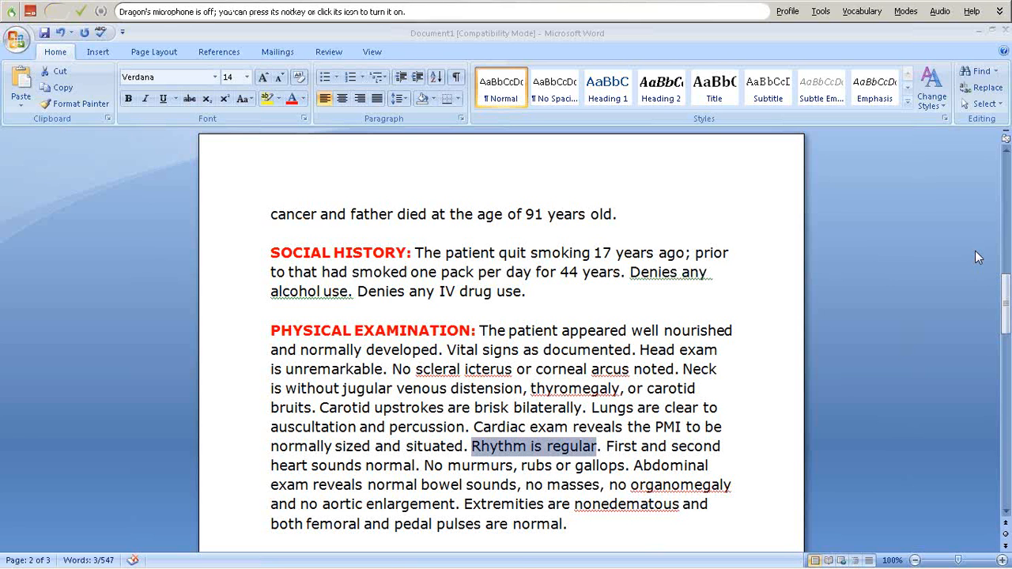
{"action": "key", "text": "KP_Add"}
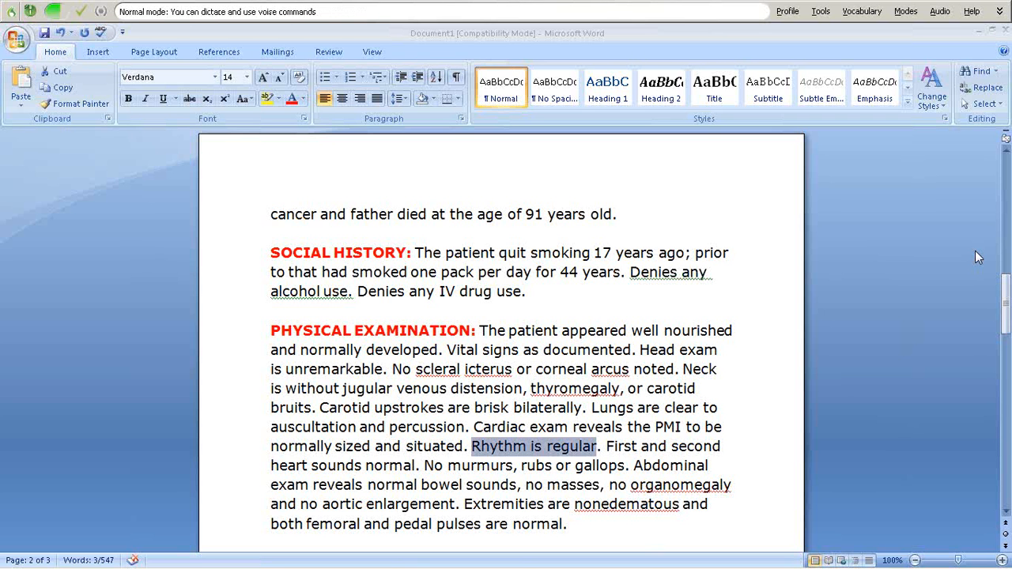
{"action": "type", "text": "Rhythm is irregular"}
{"action": "key", "text": "KP_Add"}
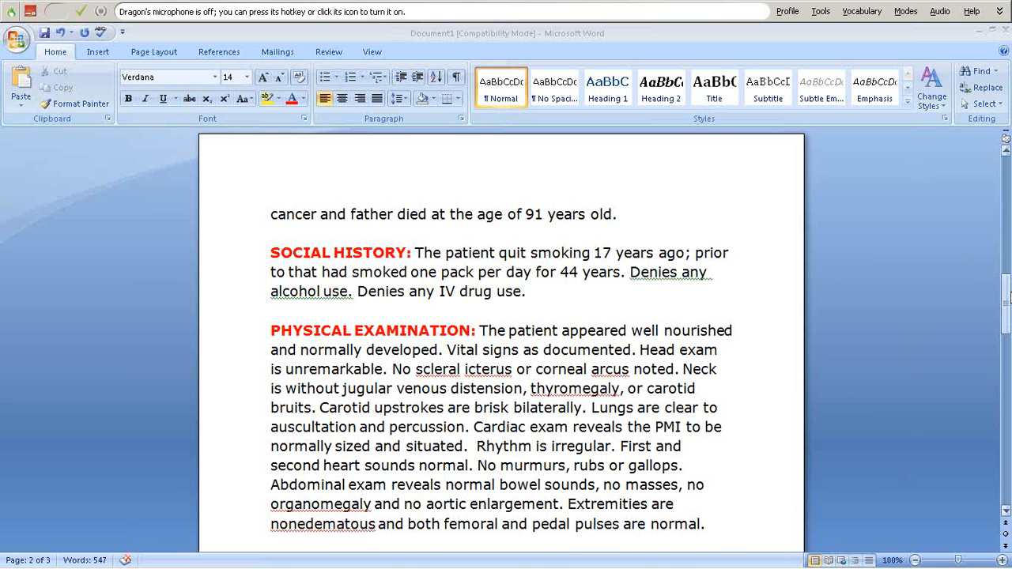
- Move down the report to the empty FOLLOWUP field
{"action": "left_click_drag", "start_coordinate": [1006, 299], "coordinate": [1006, 199]}
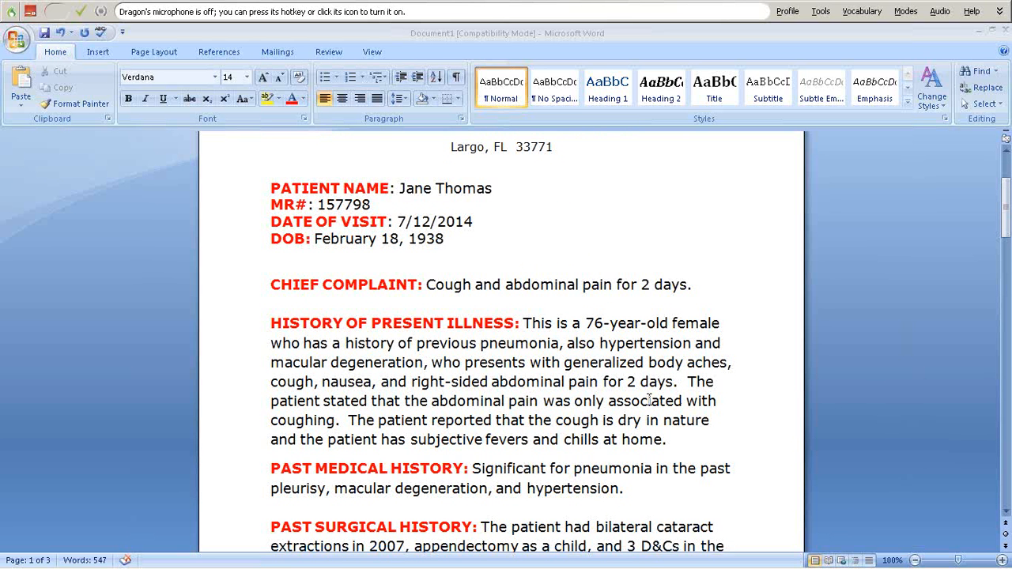
{"action": "key", "text": "Down"}
{"action": "key", "text": "Down"}
{"action": "key", "text": "Down"}
{"action": "key", "text": "Down"}
{"action": "key", "text": "Down"}
{"action": "key", "text": "Down"}
{"action": "key", "text": "Down"}
{"action": "key", "text": "Down"}
{"action": "key", "text": "Down"}
{"action": "key", "text": "Down"}
{"action": "key", "text": "Down"}
{"action": "key", "text": "Down"}
{"action": "key", "text": "Down"}
{"action": "key", "text": "Down"}
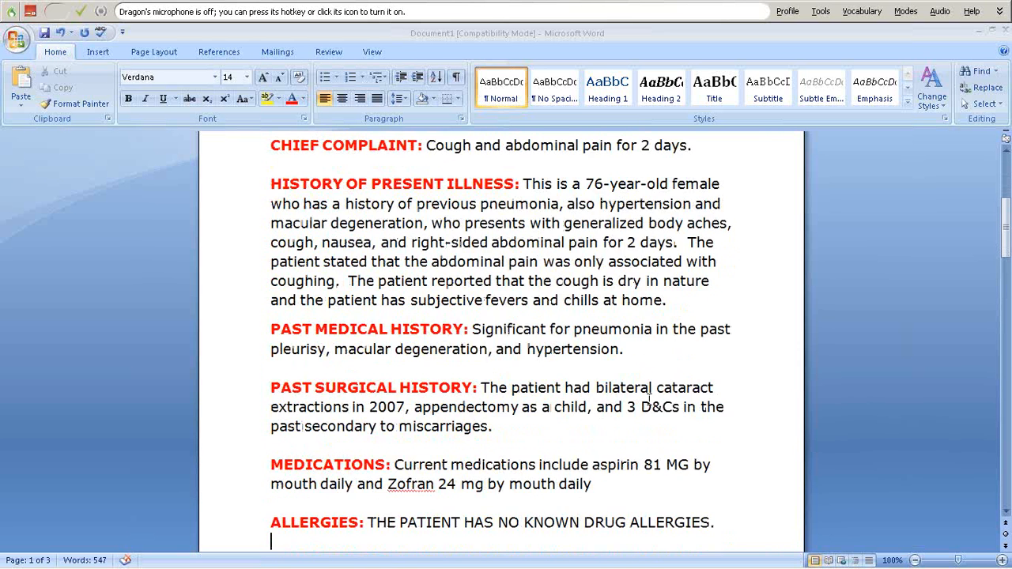
{"action": "key", "text": "Down"}
{"action": "key", "text": "Down"}
{"action": "key", "text": "Down"}
{"action": "key", "text": "Down"}
{"action": "key", "text": "ctrl+shift+n"}
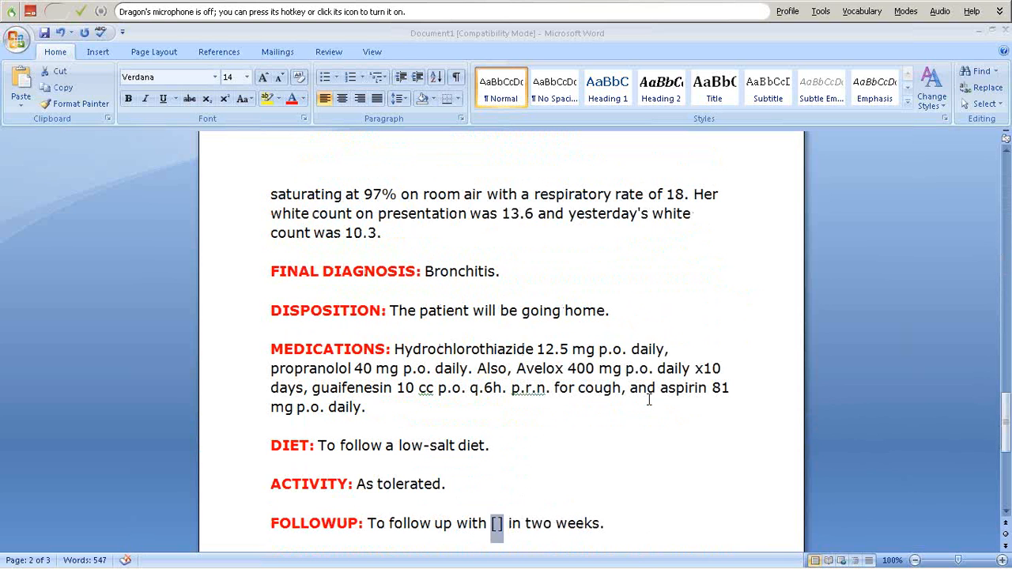
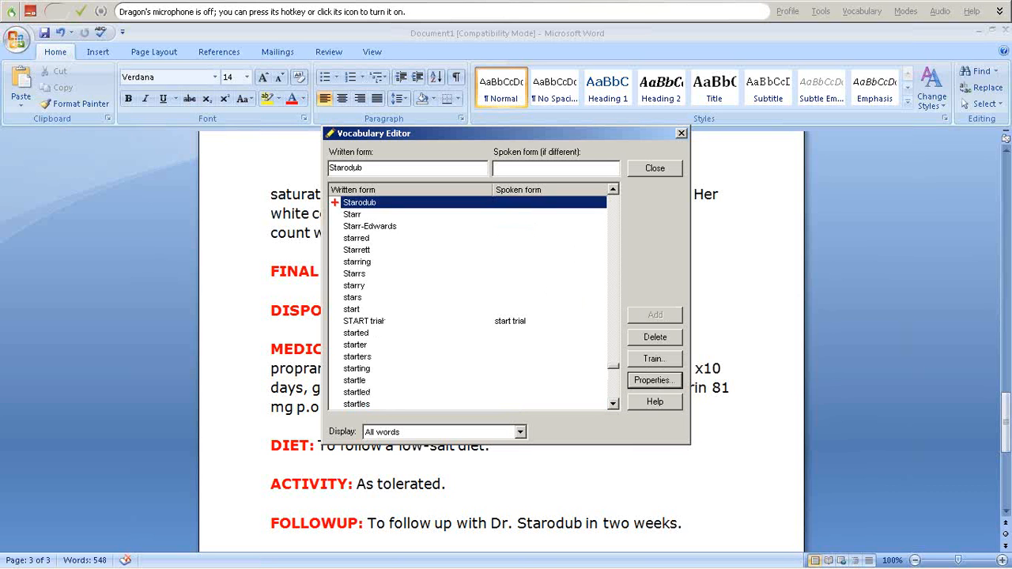
- Add the follow-up doctor's first name and surname to the vocabulary as a custom word
{"action": "left_click", "coordinate": [331, 168]}
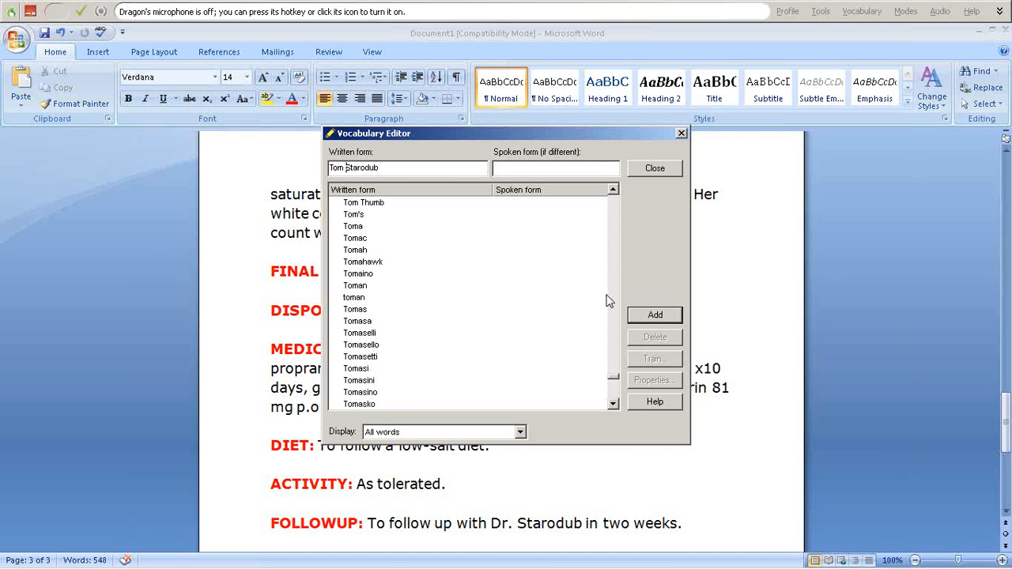
{"action": "left_click", "coordinate": [652, 317]}
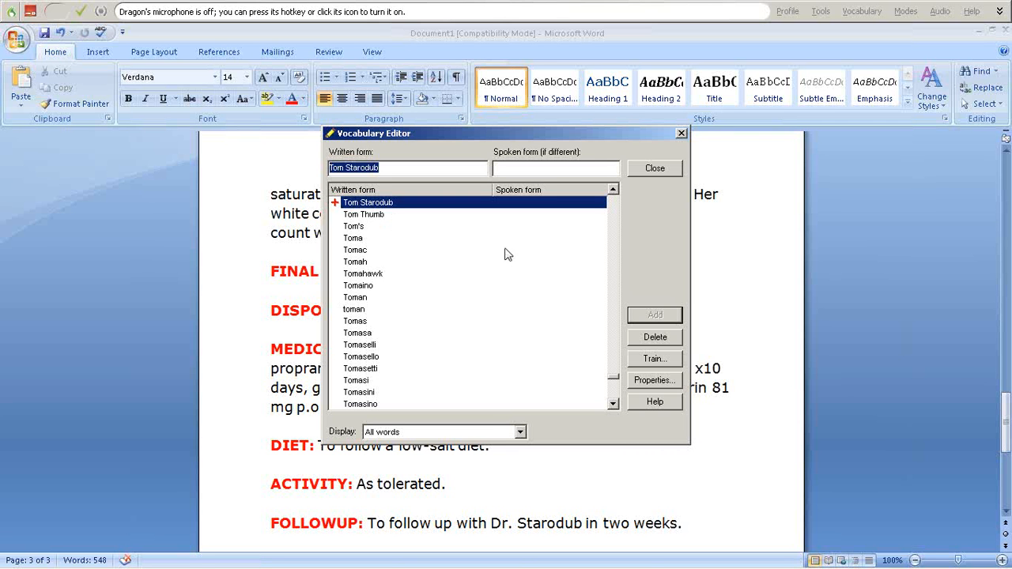
- Train the new doctor's name pronunciation, retrying after the first recording gives an error
{"action": "left_click", "coordinate": [666, 362]}
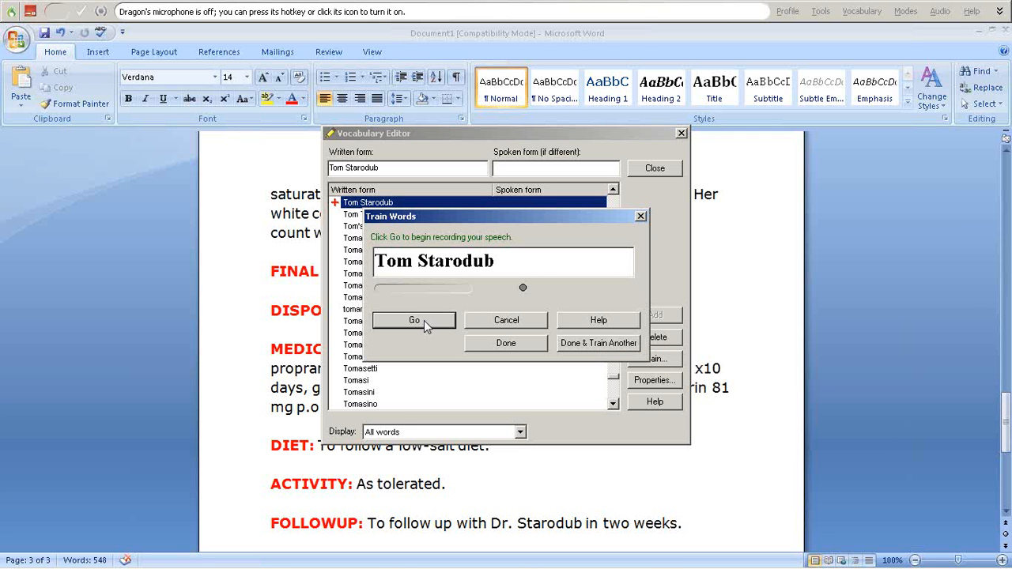
{"action": "left_click", "coordinate": [423, 321]}
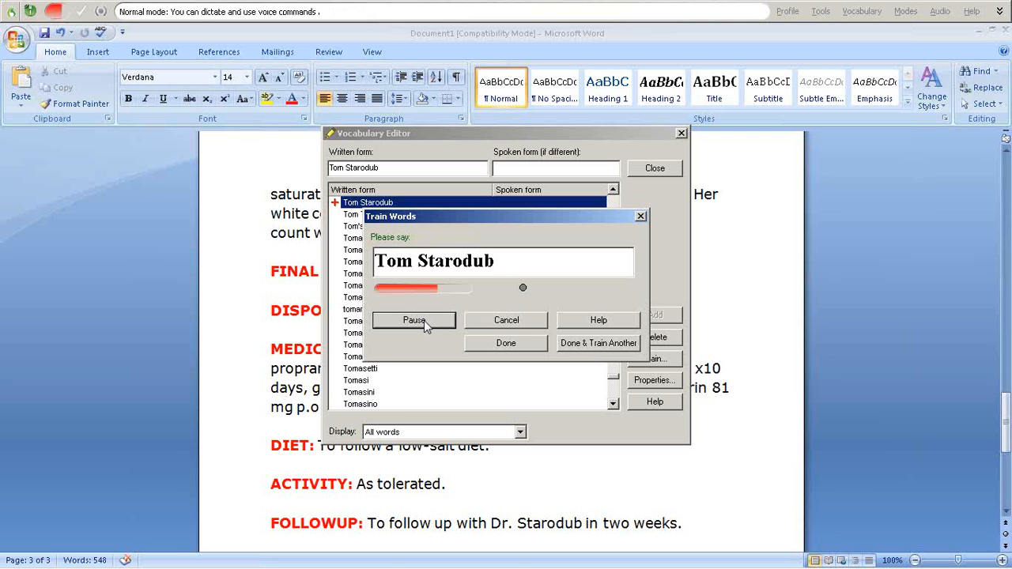
{"action": "left_click", "coordinate": [424, 320]}
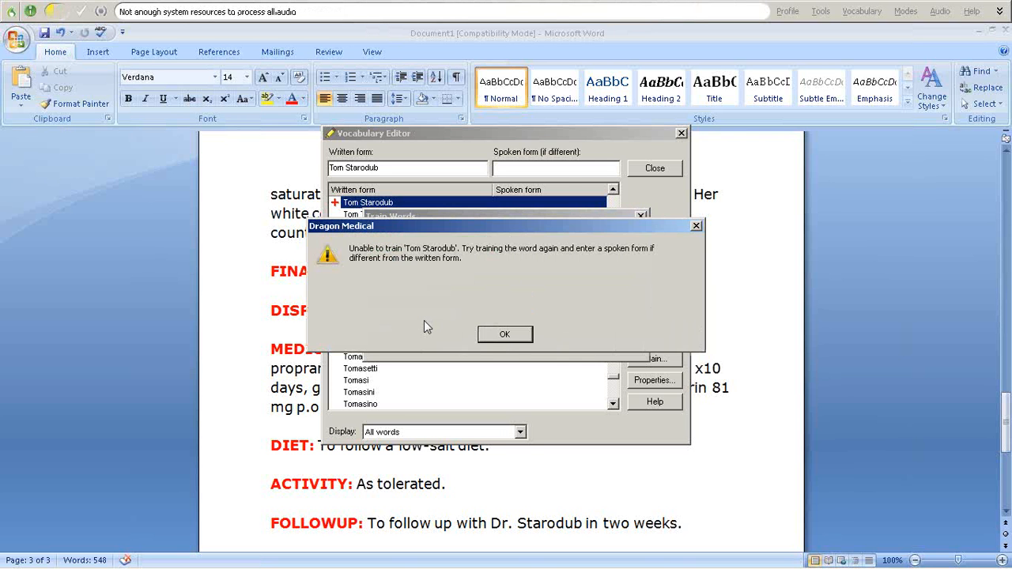
{"action": "left_click", "coordinate": [503, 335]}
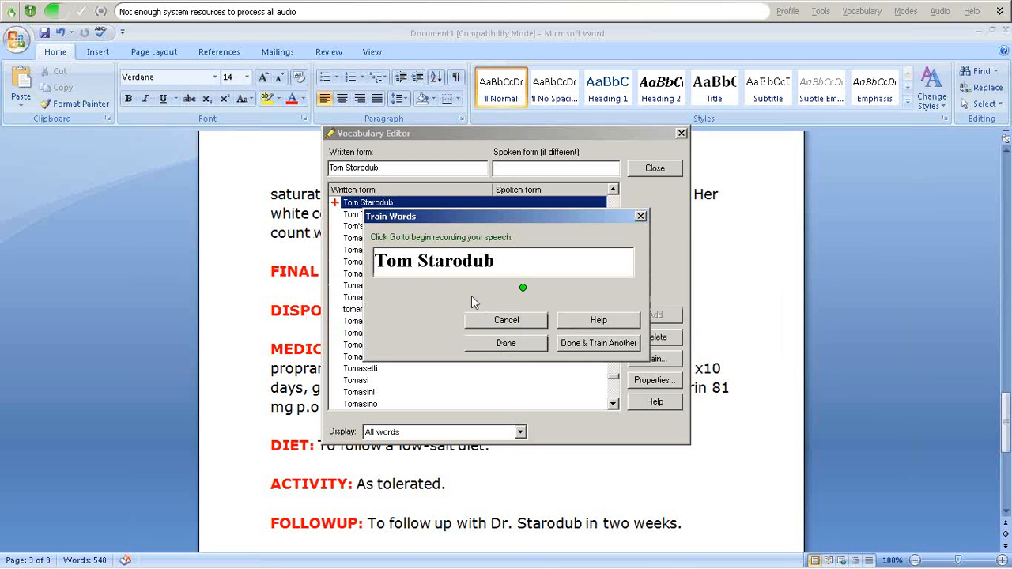
{"action": "left_click", "coordinate": [487, 348]}
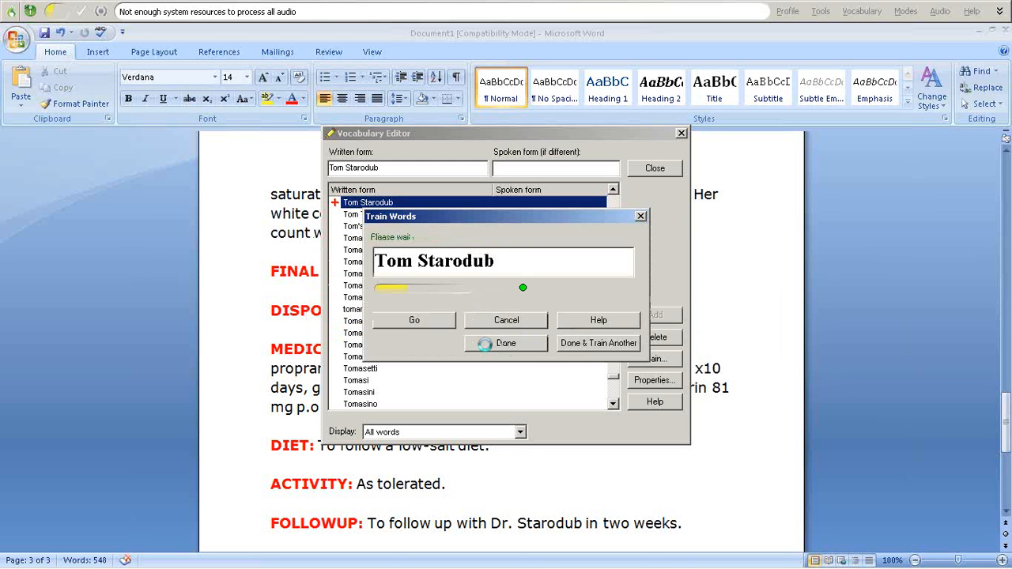
{"action": "left_click", "coordinate": [653, 358]}
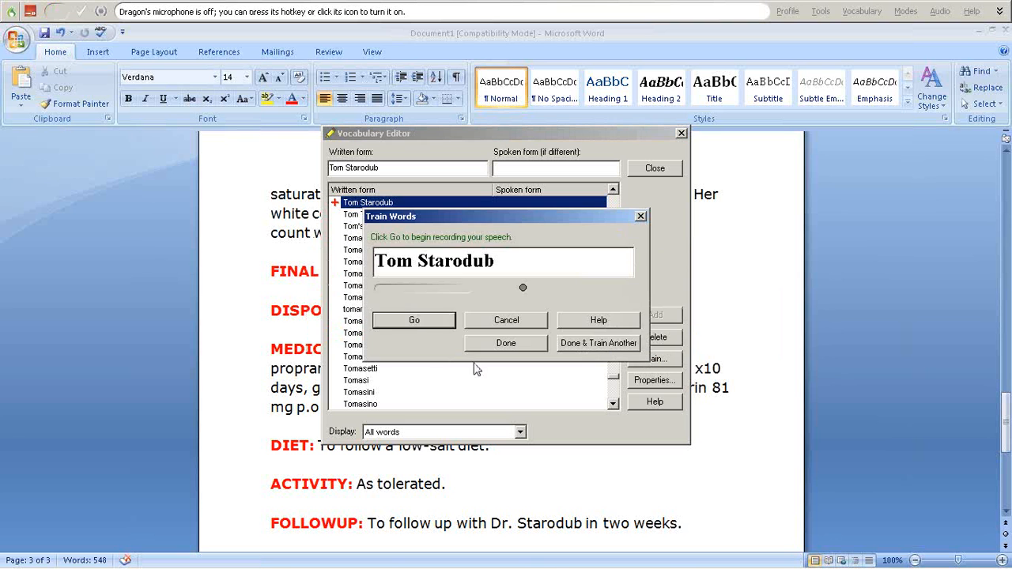
{"action": "left_click", "coordinate": [413, 323]}
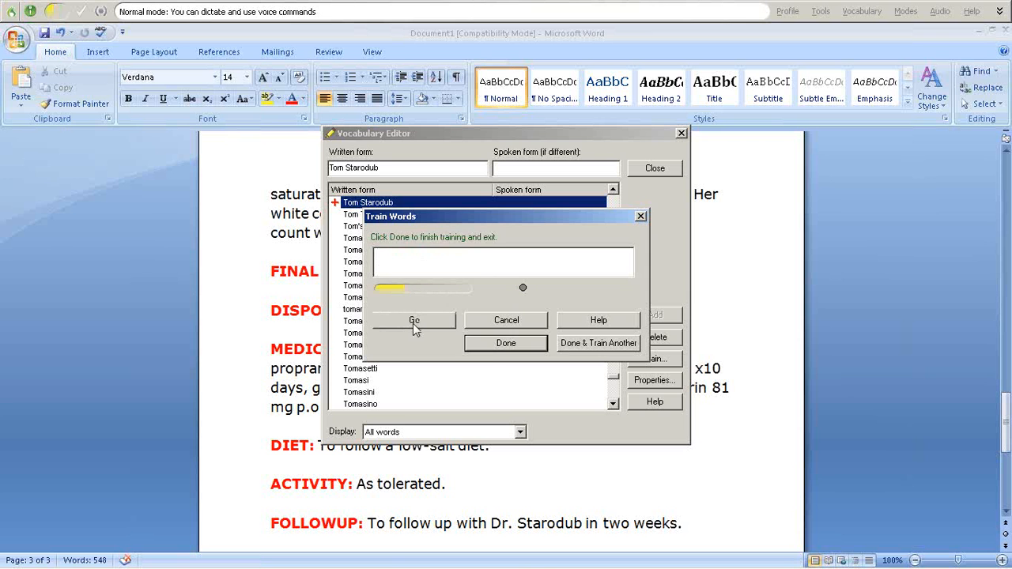
{"action": "left_click", "coordinate": [488, 343]}
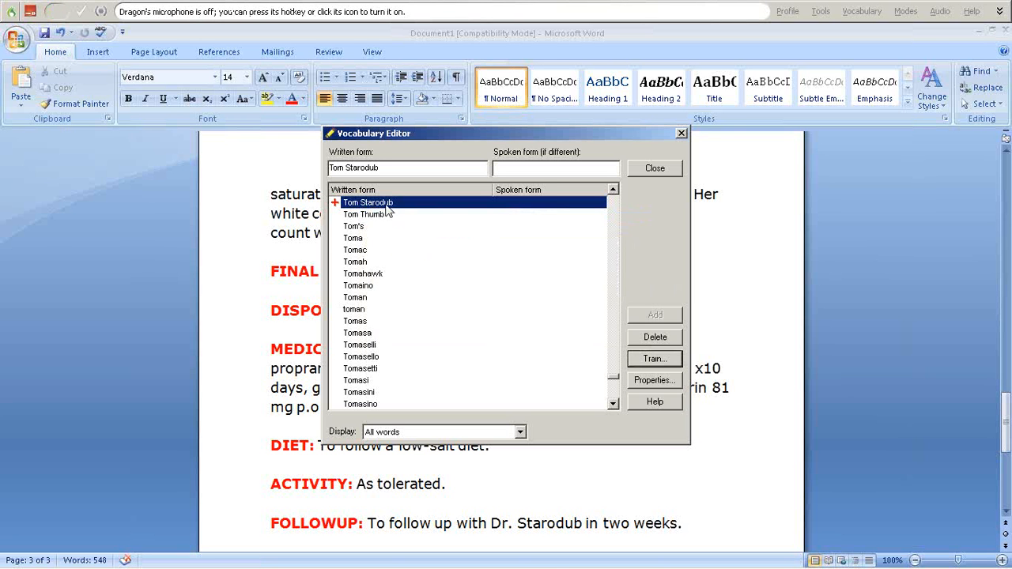
- Clear the name from the Written form field and select the new name in the word list
{"action": "left_click_drag", "start_coordinate": [381, 168], "coordinate": [308, 168]}
{"action": "key", "text": "BackSpace"}
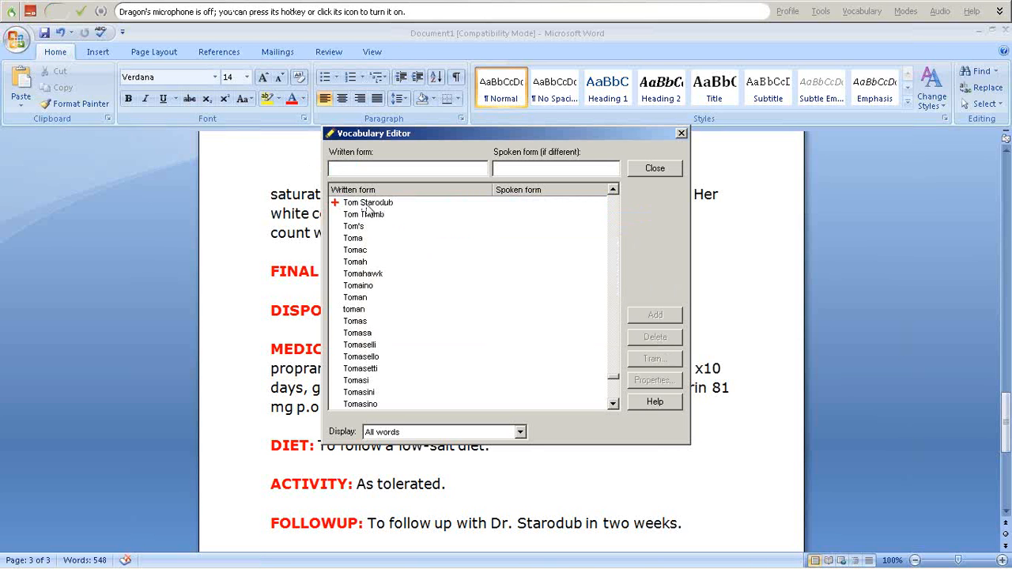
{"action": "key", "text": "KP_Add"}
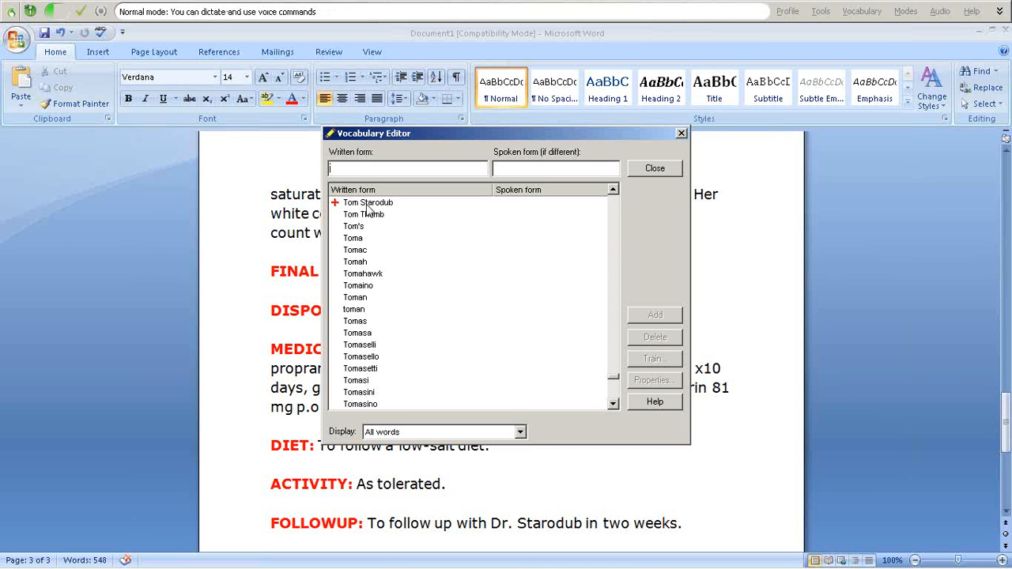
{"action": "left_click", "coordinate": [366, 205]}
{"action": "key", "text": "KP_Add"}
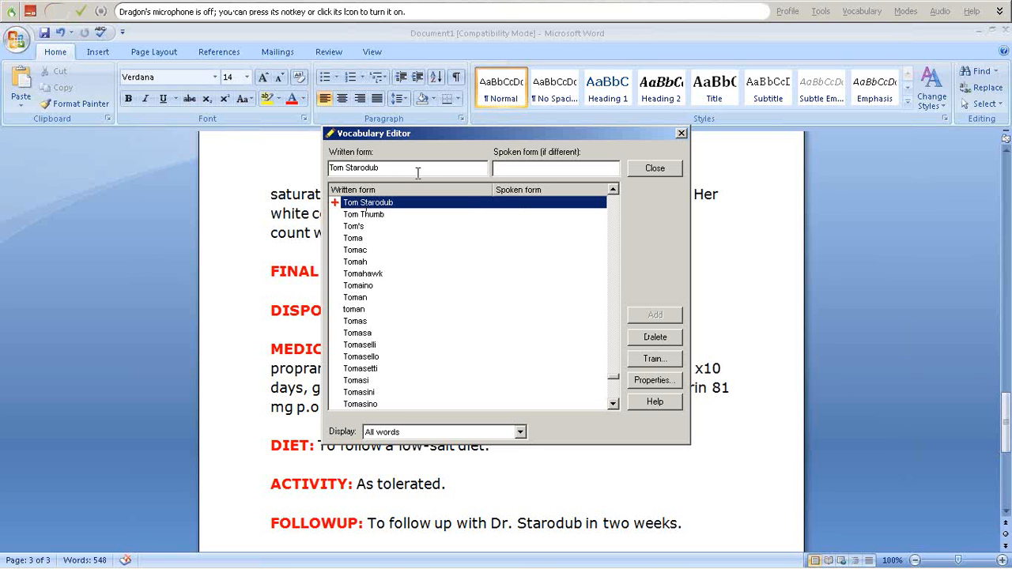
- Clear the Written form field again and enter 'is' to look it up
{"action": "left_click_drag", "start_coordinate": [386, 168], "coordinate": [315, 157]}
{"action": "key", "text": "Delete"}
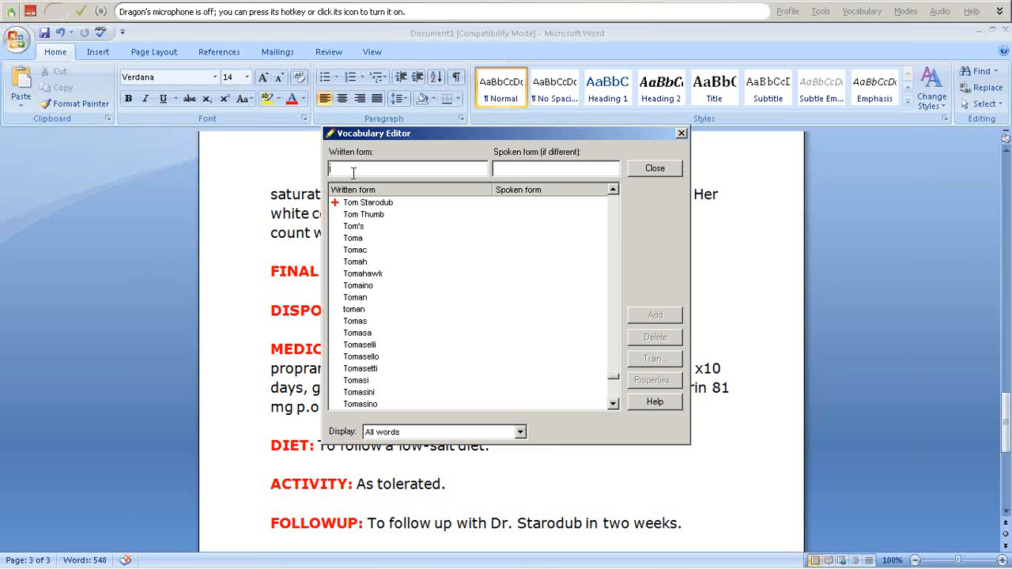
{"action": "type", "text": "is"}
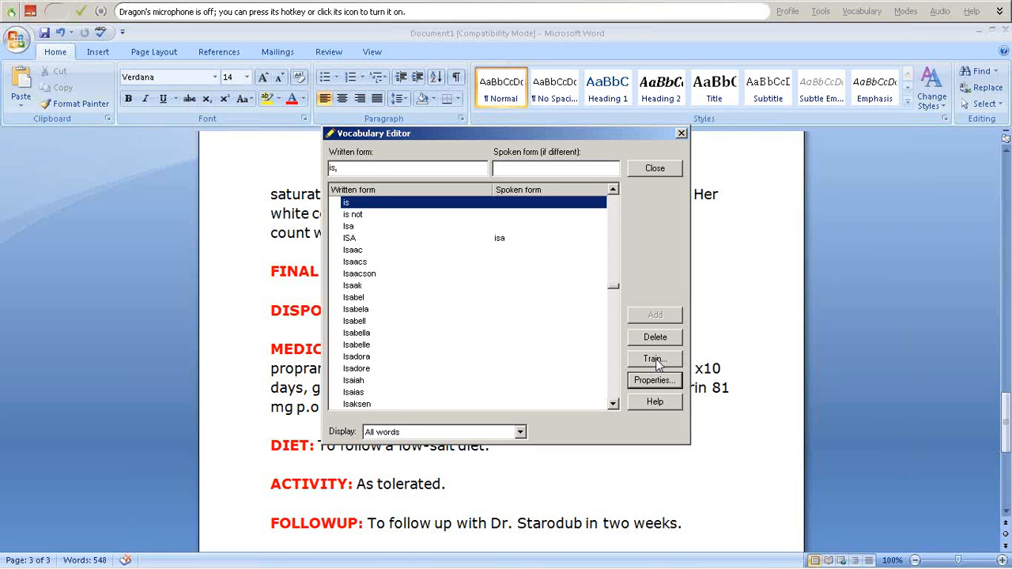
{"action": "double_click", "coordinate": [376, 164]}
- Add 'Tampa General Hospital' with spoken form 'TGH' to the vocabulary
{"action": "type", "text": "Tam"}
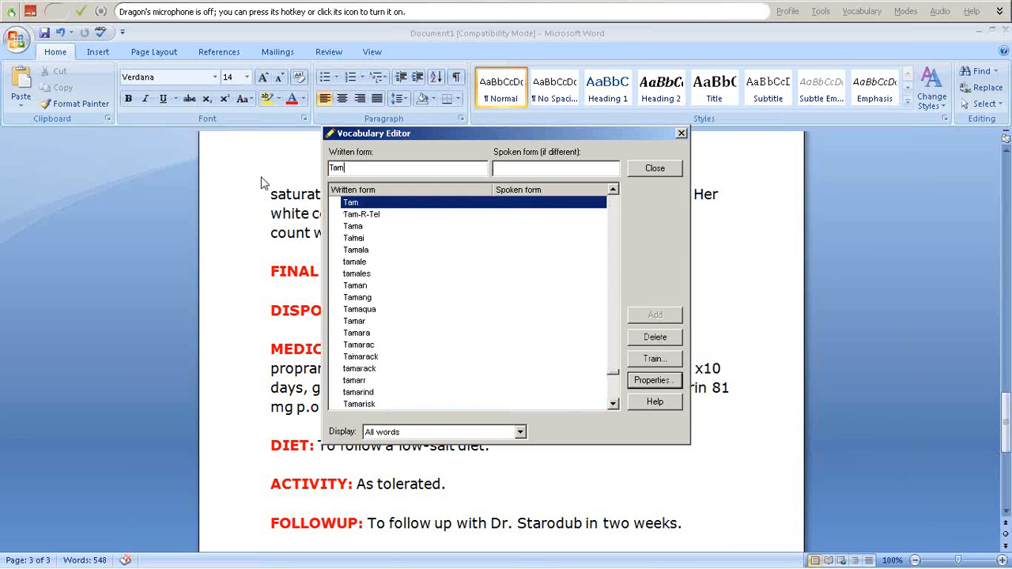
{"action": "type", "text": "pa General Hospital"}
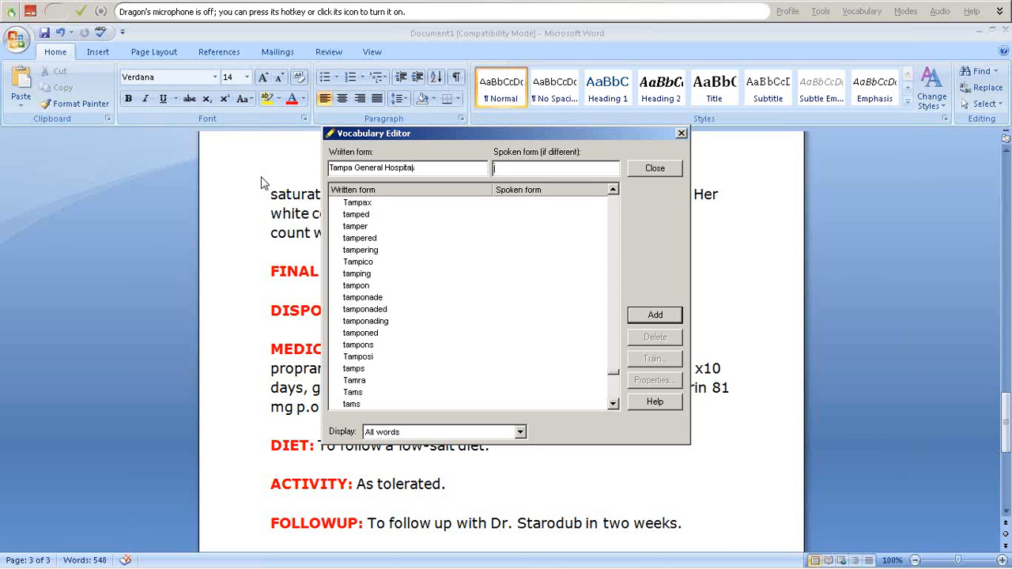
{"action": "type", "text": "TGH"}
{"action": "left_click_drag", "start_coordinate": [520, 166], "coordinate": [474, 166]}
{"action": "left_click", "coordinate": [534, 167]}
{"action": "left_click_drag", "start_coordinate": [434, 169], "coordinate": [309, 171]}
{"action": "left_click", "coordinate": [435, 171]}
{"action": "left_click_drag", "start_coordinate": [429, 167], "coordinate": [339, 158]}
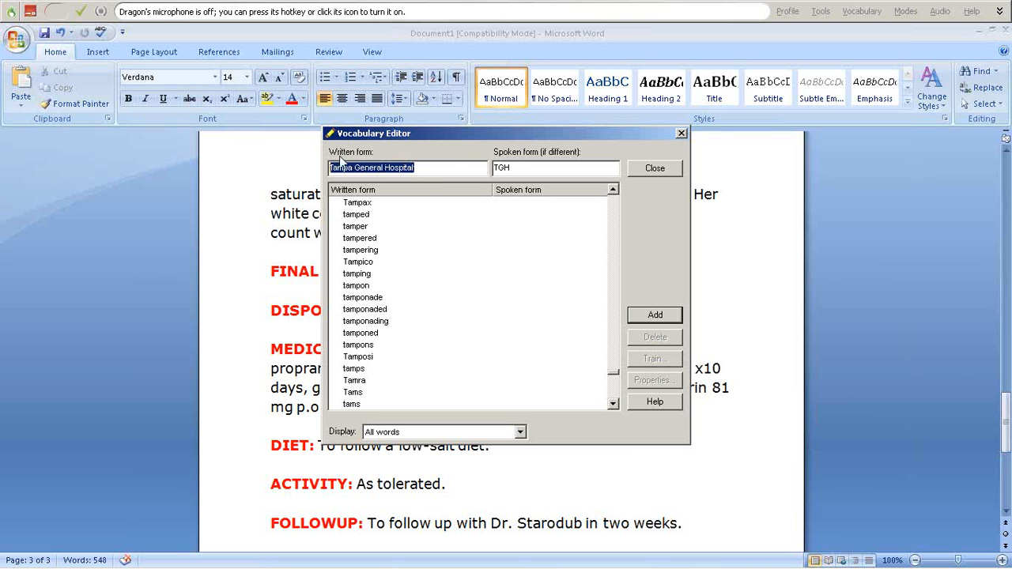
{"action": "left_click", "coordinate": [653, 318]}
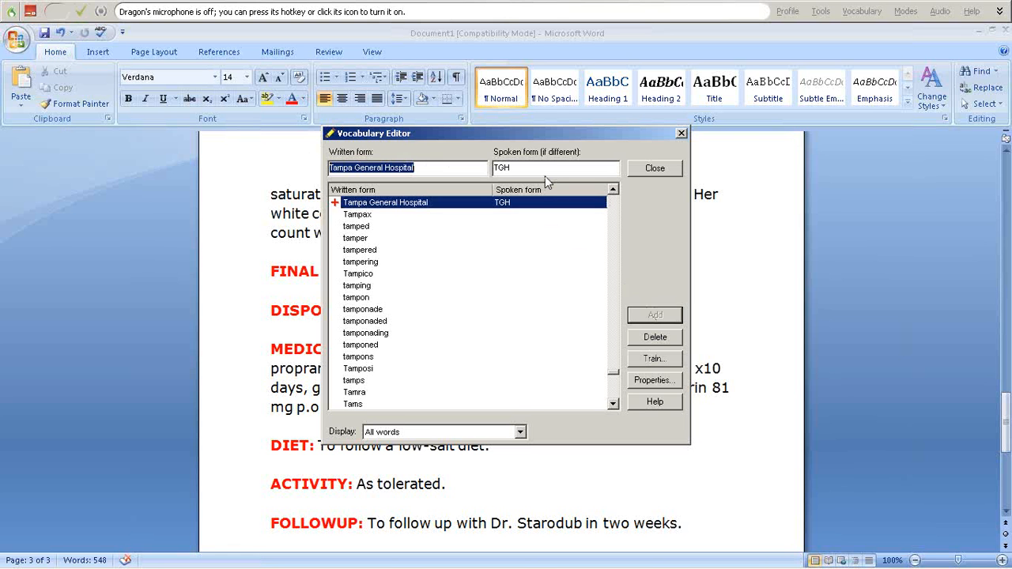
- Delete the TGH spoken form and close the Vocabulary Editor
{"action": "left_click", "coordinate": [546, 168]}
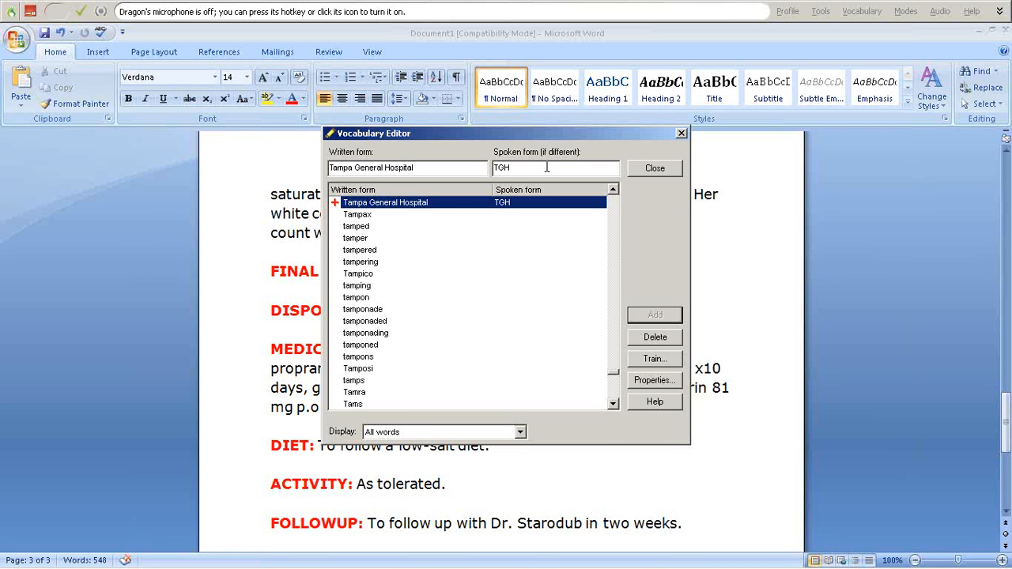
{"action": "left_click_drag", "start_coordinate": [517, 166], "coordinate": [462, 169]}
{"action": "key", "text": "Delete"}
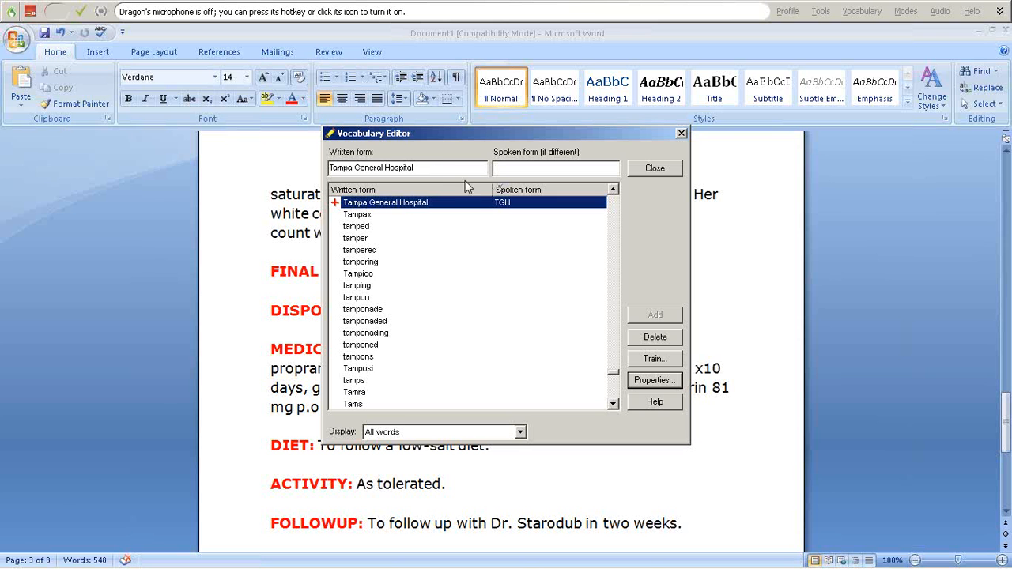
{"action": "left_click", "coordinate": [411, 169]}
{"action": "left_click", "coordinate": [654, 169]}
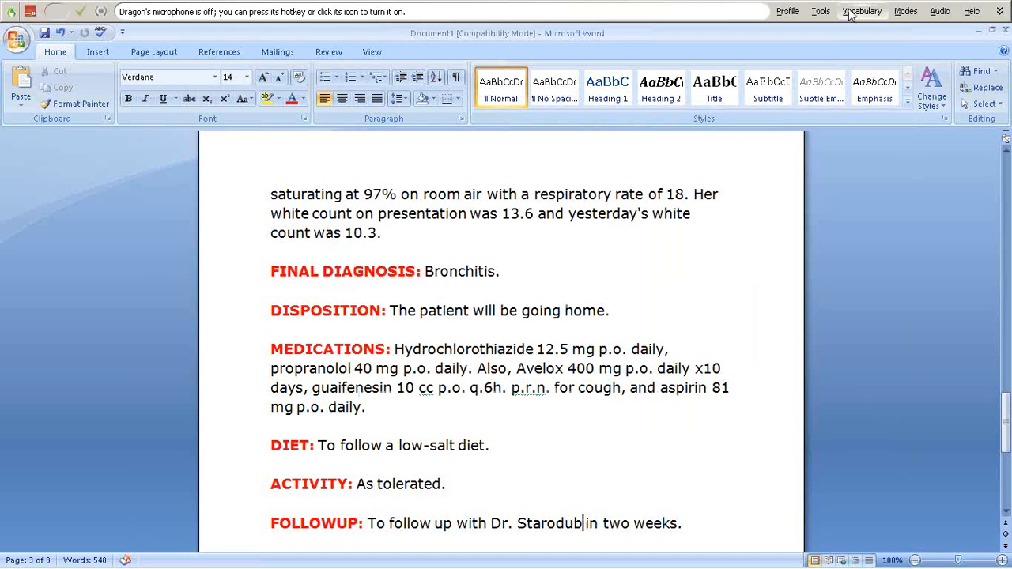
- Open the Command Browser from the DragonBar's Tools menu
{"action": "left_click", "coordinate": [851, 13]}
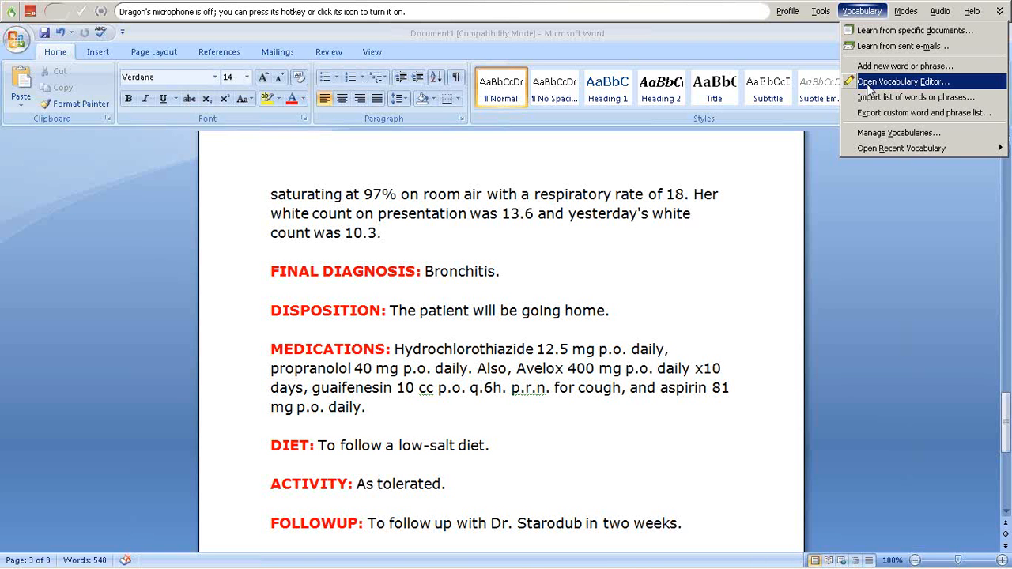
{"action": "left_click", "coordinate": [821, 11]}
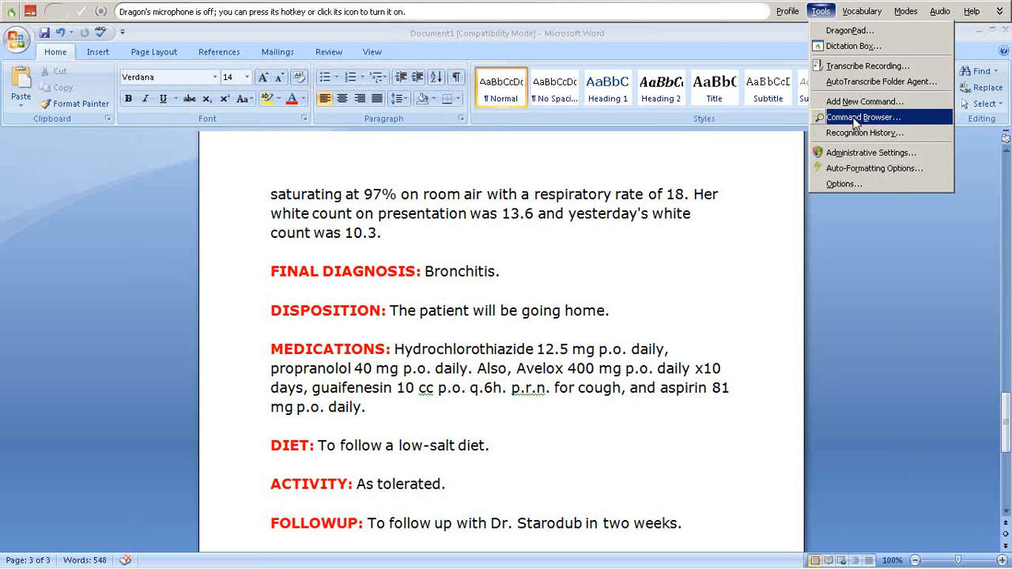
{"action": "left_click", "coordinate": [853, 119]}
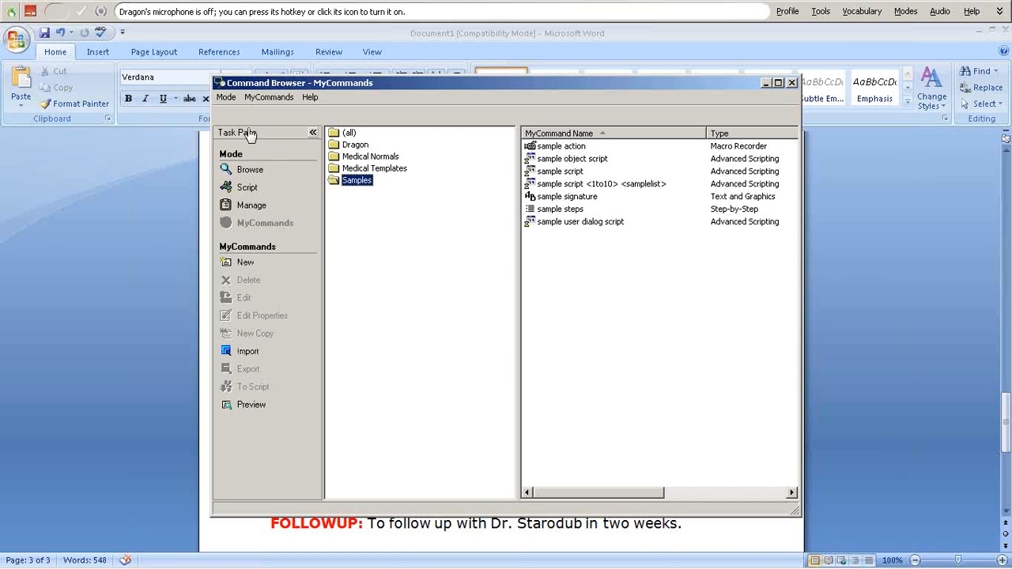
- Collapse the task pane, open the Medical Normals folder and select 'dragon full exam'
{"action": "left_click", "coordinate": [313, 133]}
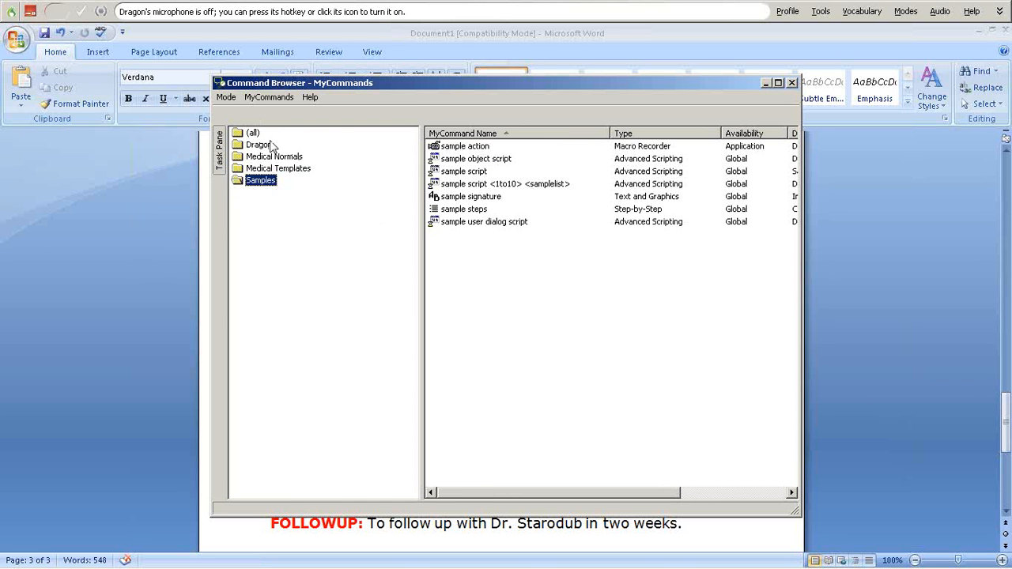
{"action": "mouse_move", "coordinate": [505, 180]}
{"action": "left_click", "coordinate": [290, 160]}
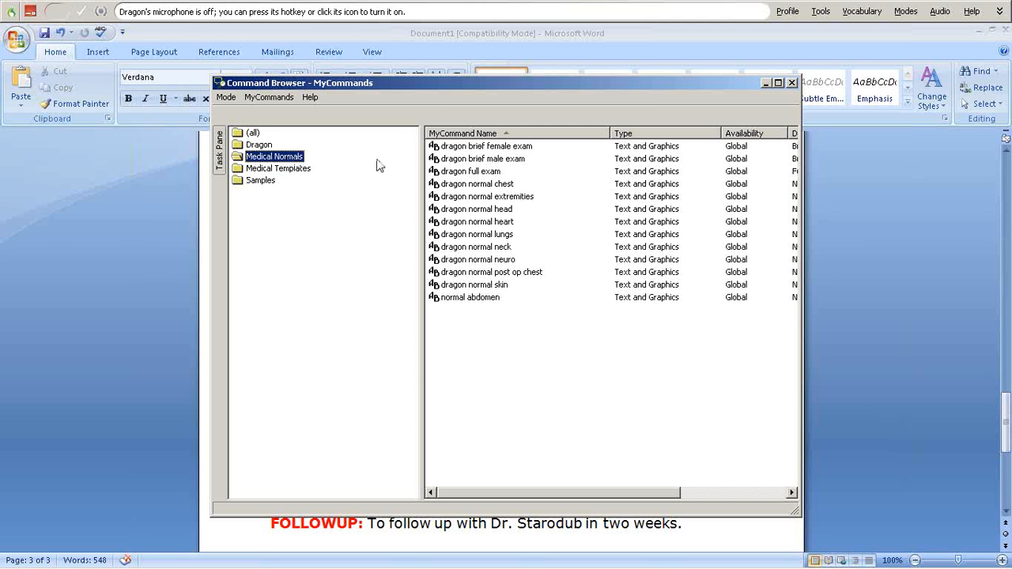
{"action": "mouse_move", "coordinate": [528, 210]}
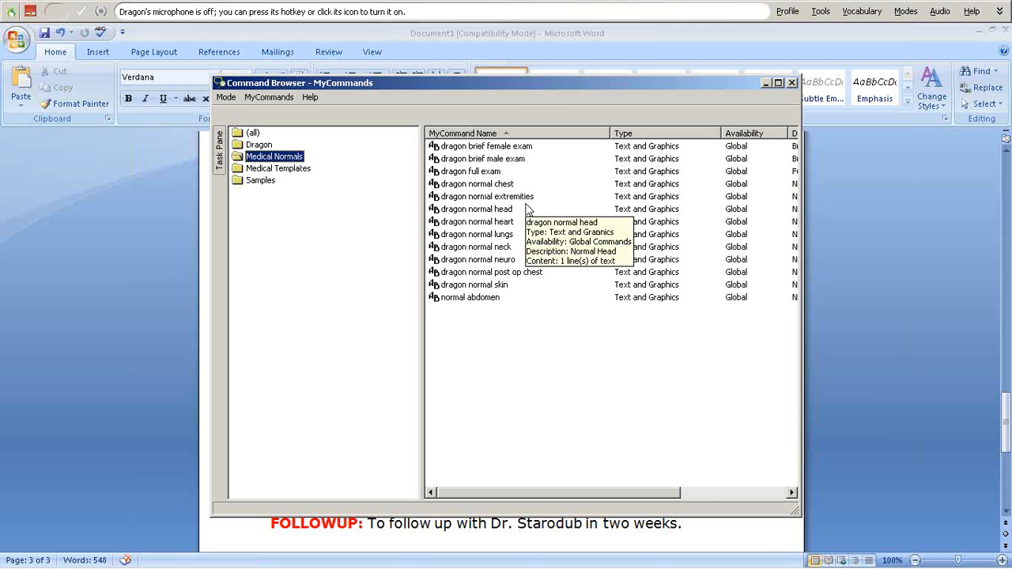
{"action": "left_click", "coordinate": [476, 171]}
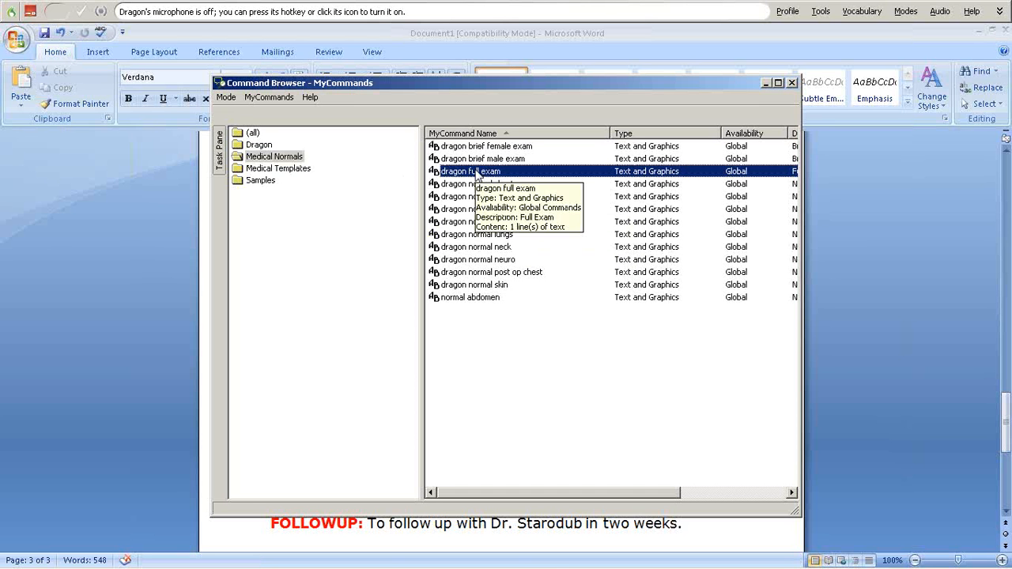
{"action": "double_click", "coordinate": [532, 171]}
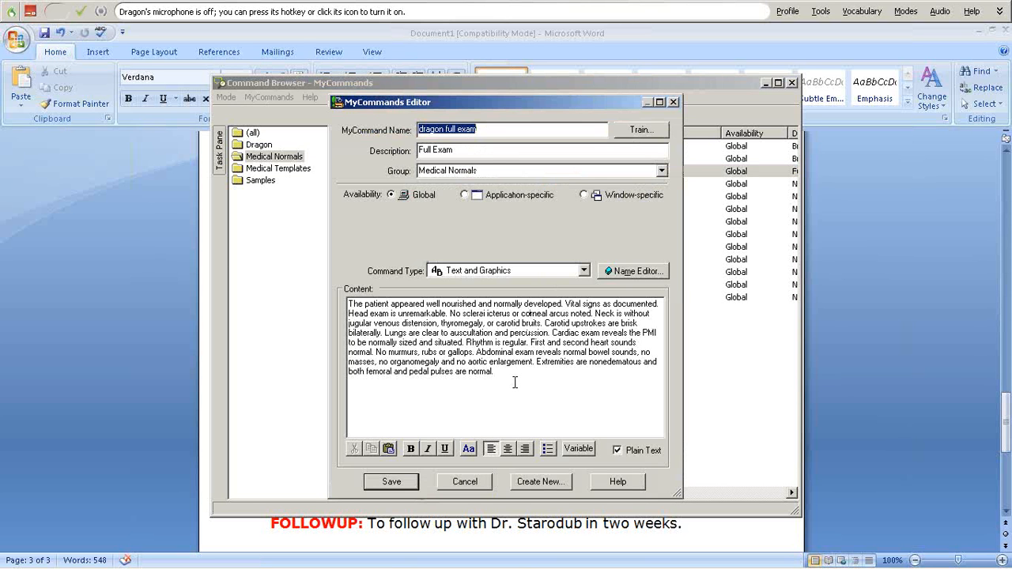
{"action": "left_click_drag", "start_coordinate": [487, 129], "coordinate": [428, 135]}
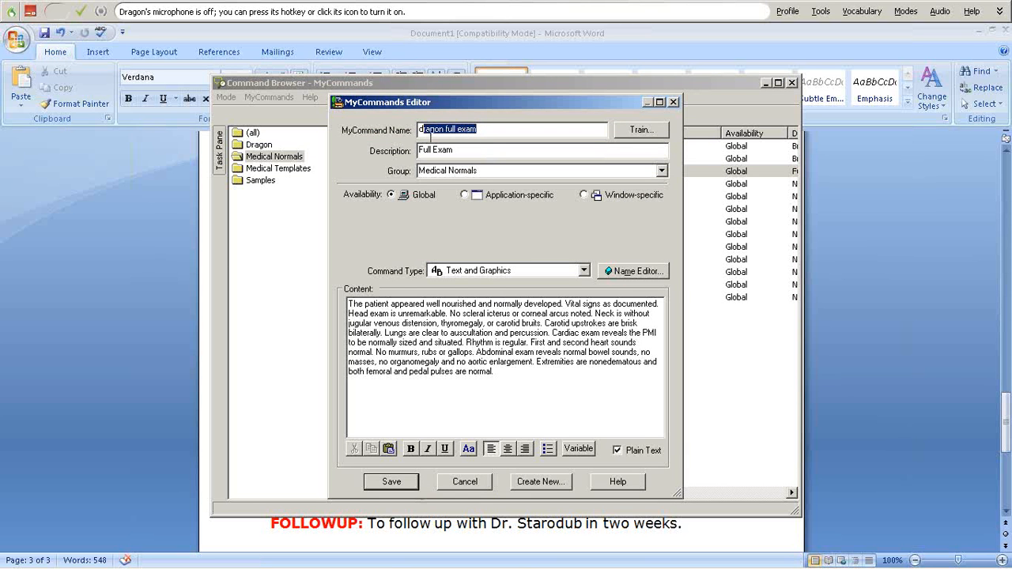
{"action": "left_click", "coordinate": [486, 131]}
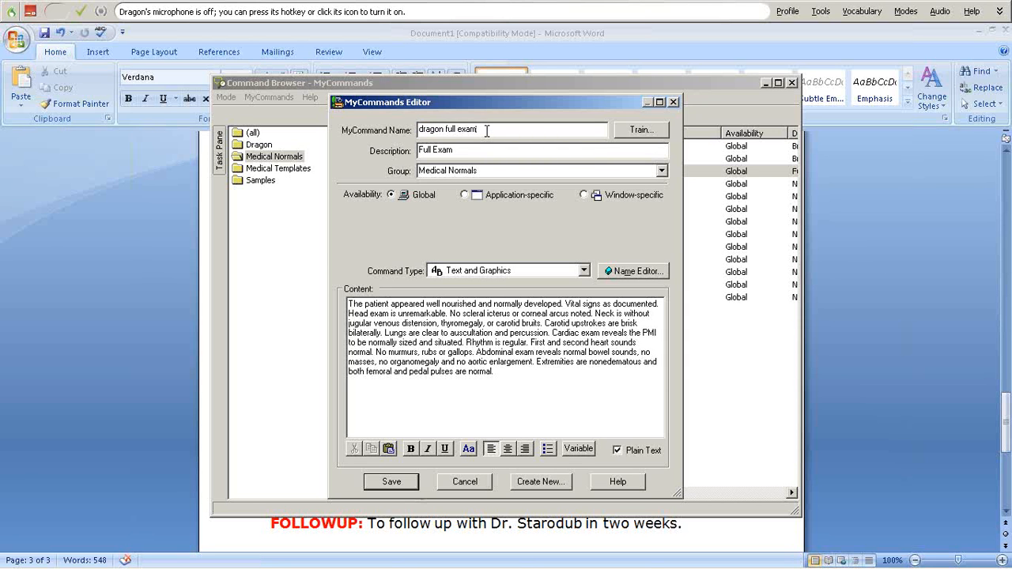
{"action": "left_click_drag", "start_coordinate": [486, 132], "coordinate": [417, 127]}
{"action": "left_click", "coordinate": [494, 125]}
{"action": "left_click_drag", "start_coordinate": [494, 372], "coordinate": [349, 298]}
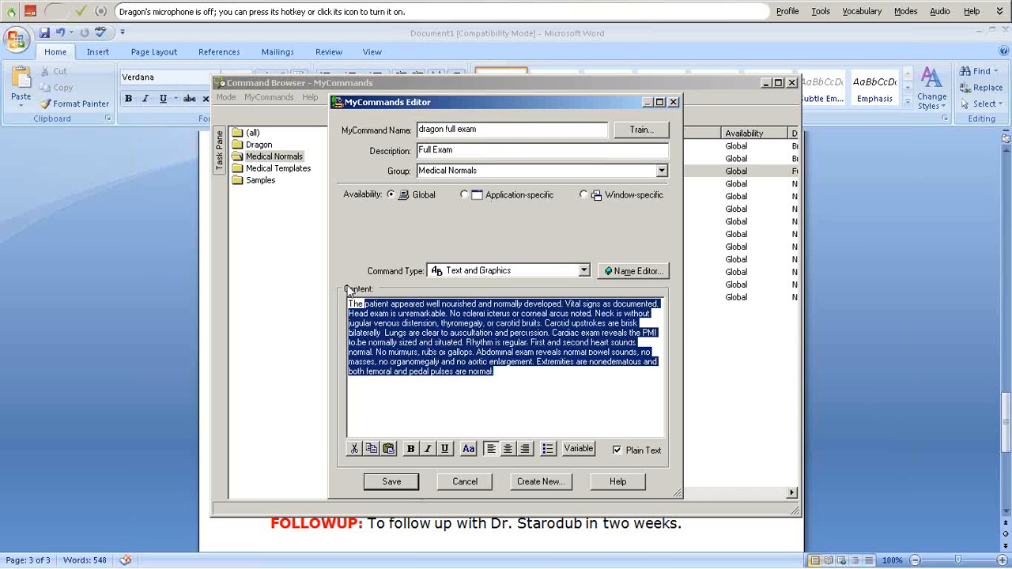
{"action": "left_click", "coordinate": [497, 370]}
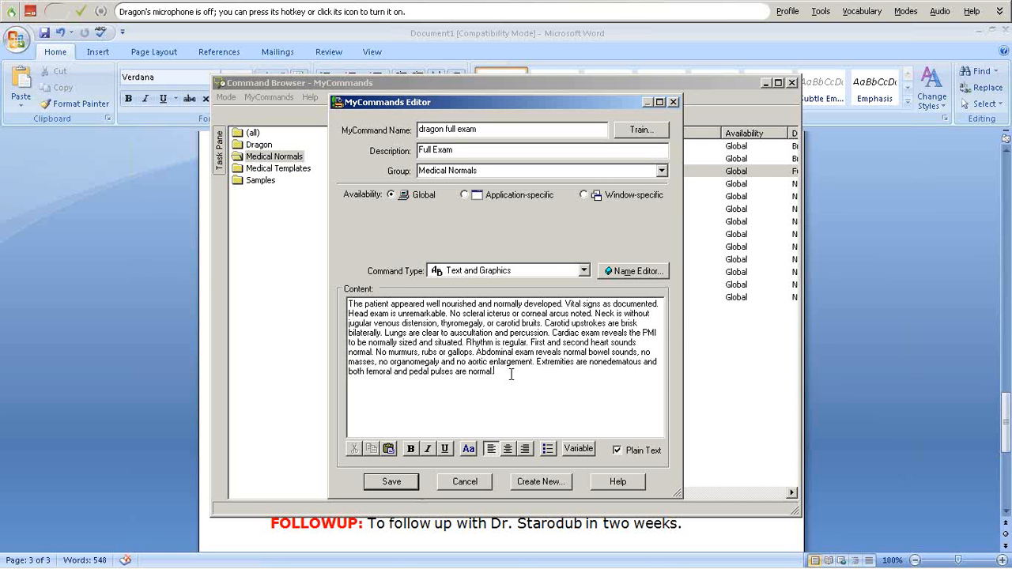
{"action": "left_click_drag", "start_coordinate": [446, 130], "coordinate": [405, 136]}
{"action": "key", "text": "Delete"}
{"action": "left_click", "coordinate": [507, 382]}
{"action": "left_click", "coordinate": [466, 482]}
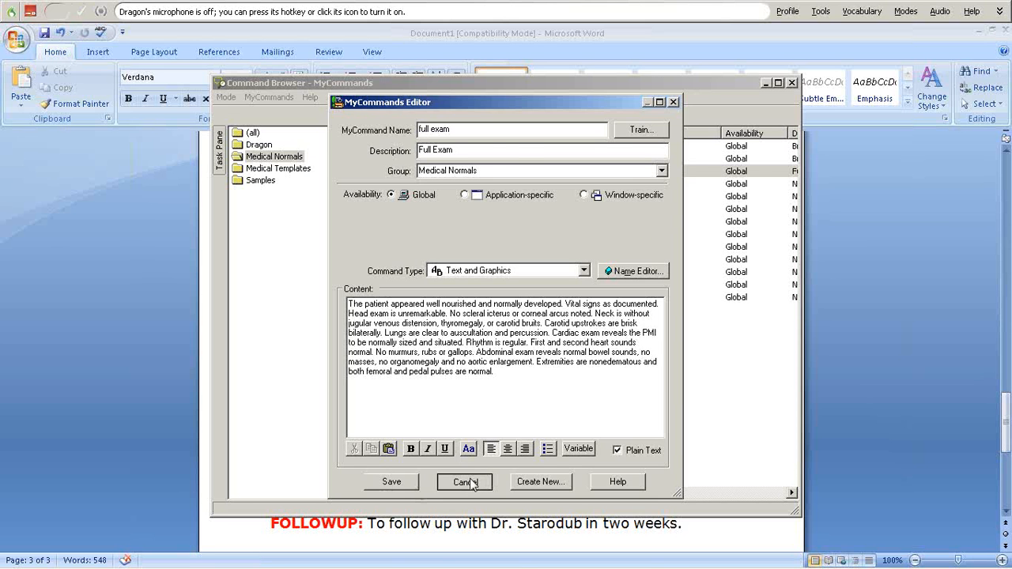
{"action": "left_click", "coordinate": [558, 332]}
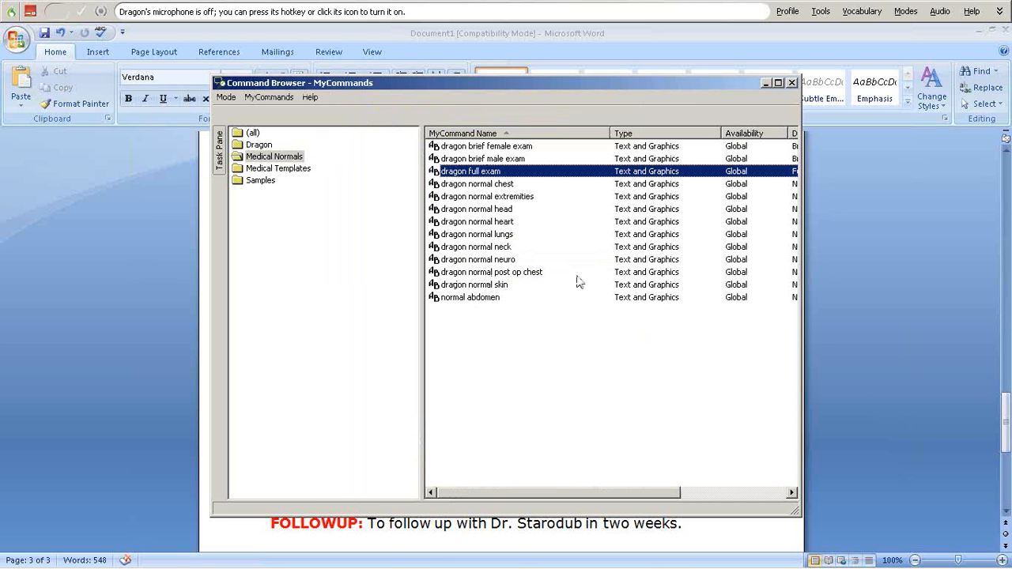
- Review and save the 'dragon normal lungs' command text, then re-expand the task pane
{"action": "left_click", "coordinate": [485, 237]}
{"action": "double_click", "coordinate": [484, 235]}
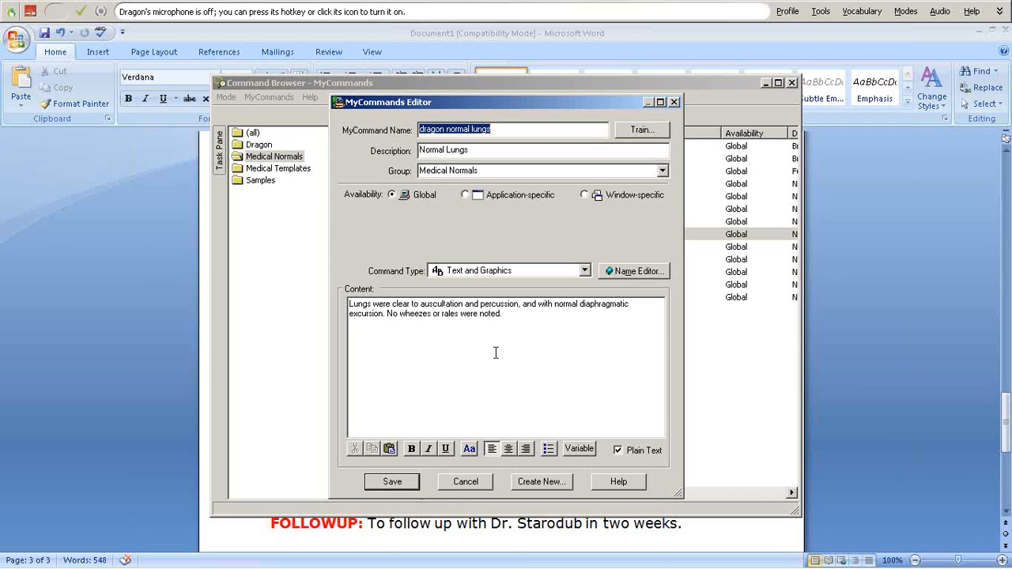
{"action": "left_click", "coordinate": [399, 486]}
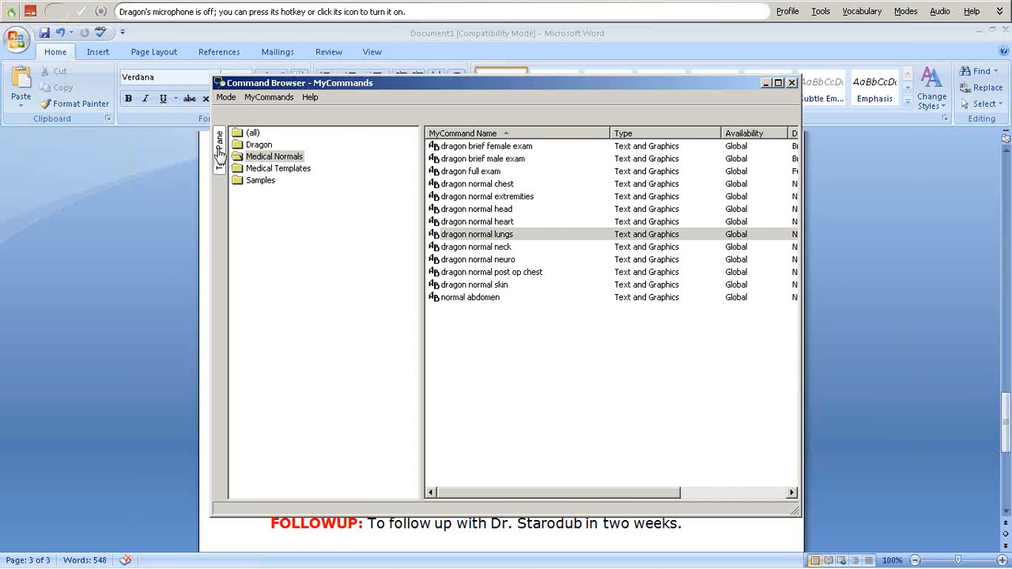
{"action": "left_click", "coordinate": [220, 155]}
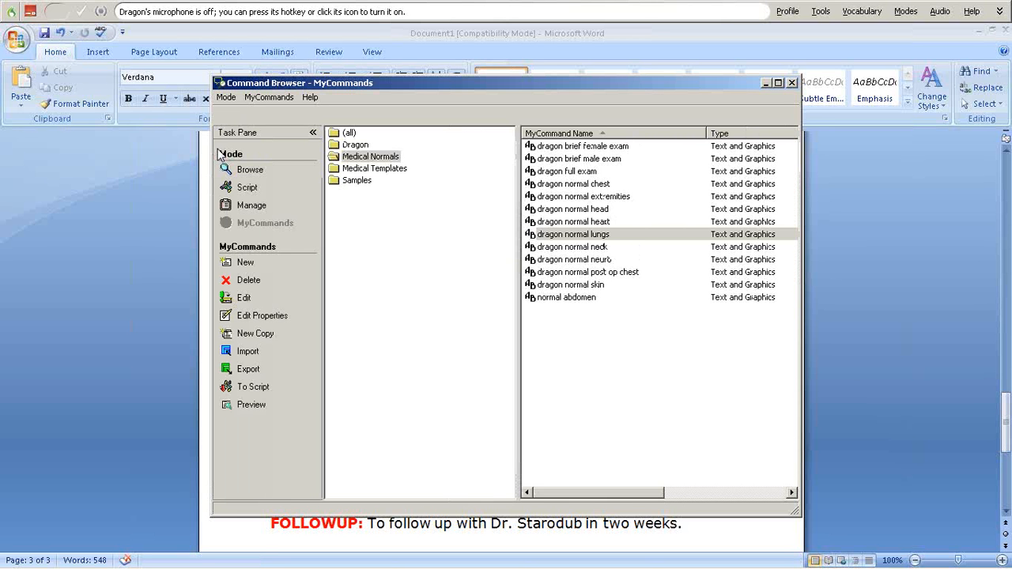